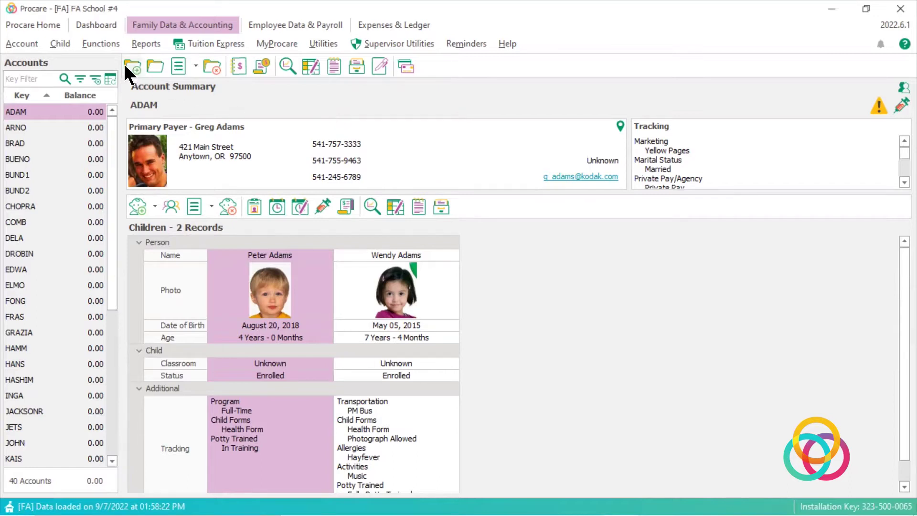
# - Open the current Deposit Report 2 through Functions > Family Accounting > Deposit Reports
pyautogui.click(104, 43)
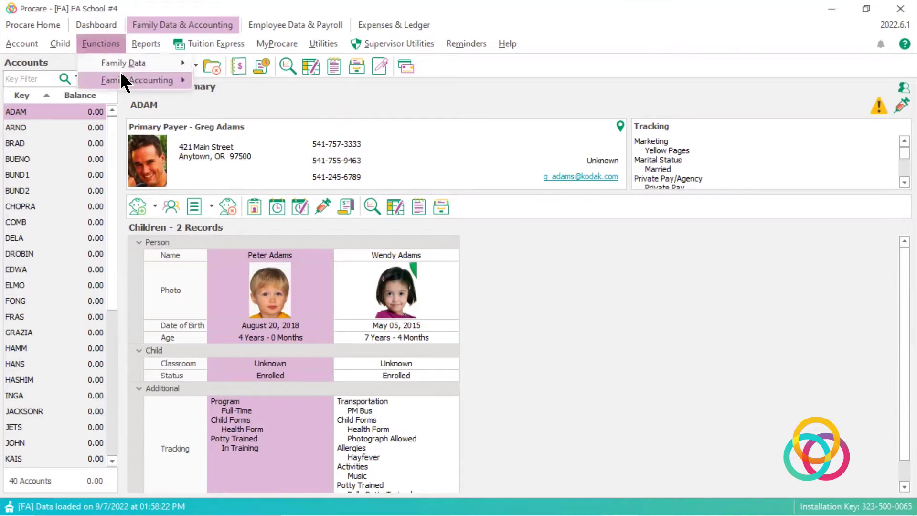
pyautogui.moveTo(119, 78)
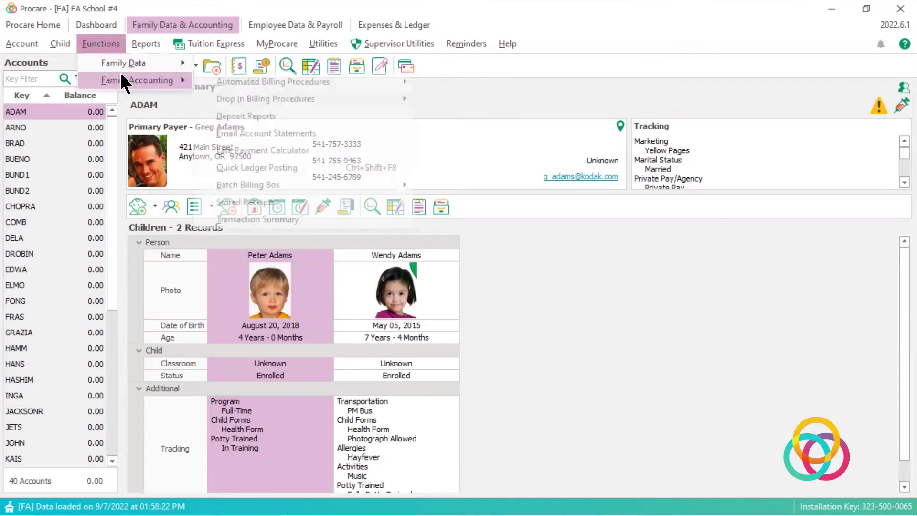
pyautogui.click(262, 122)
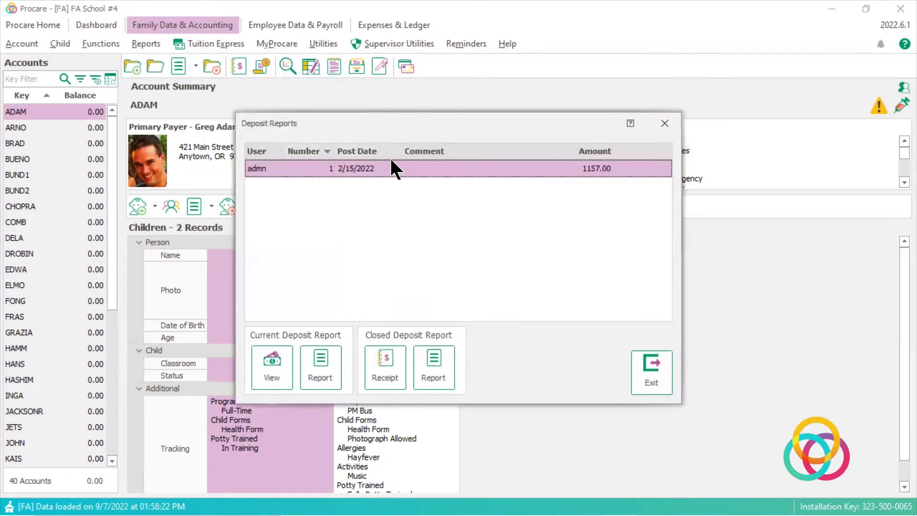
pyautogui.click(264, 350)
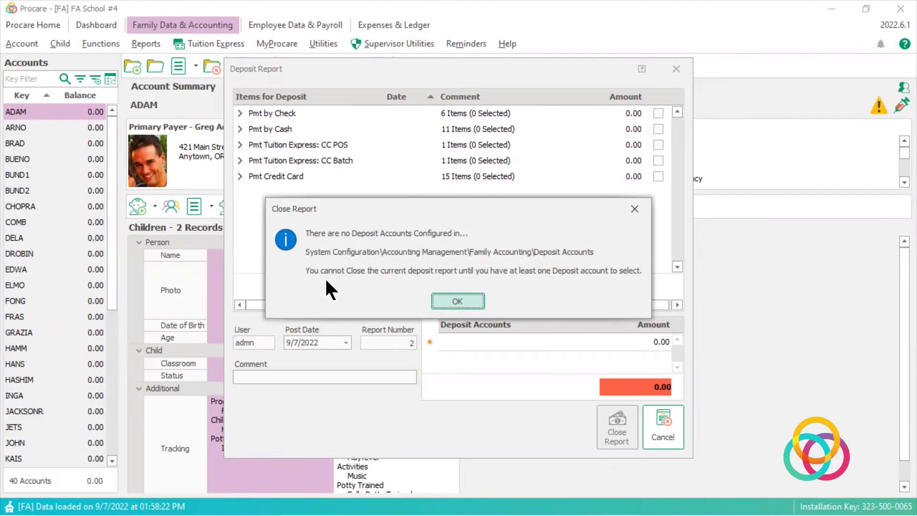
# - Dismiss the missing-account warning, cancel Deposit Report 2 and return to Procare Home
pyautogui.click(468, 301)
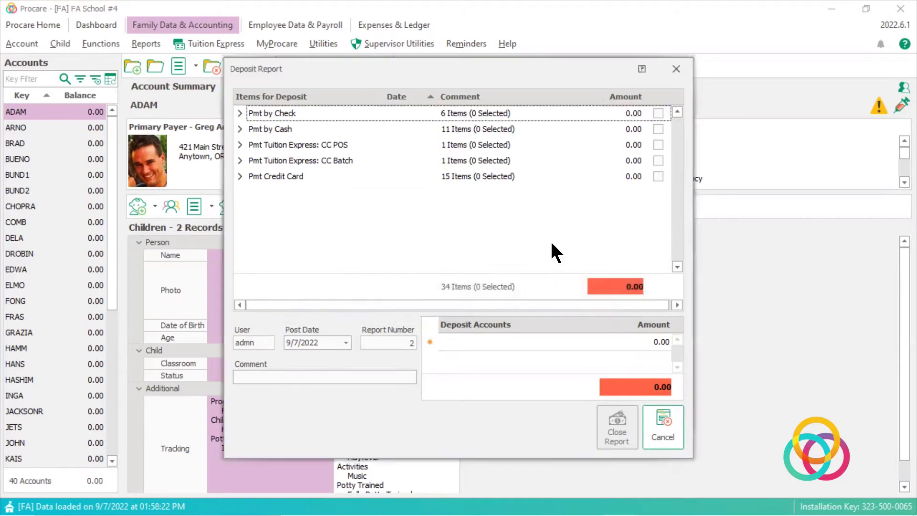
pyautogui.click(656, 430)
pyautogui.click(647, 371)
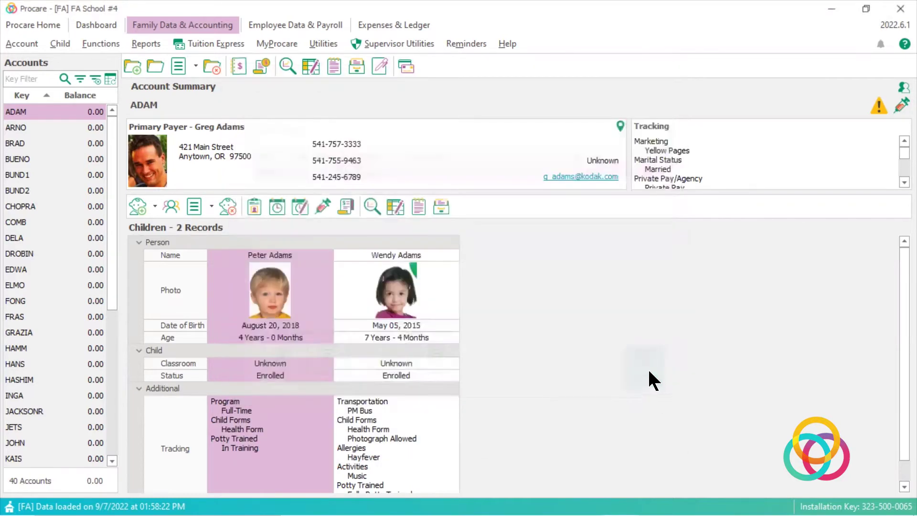
pyautogui.click(34, 24)
# - Activate Primary Checking Account 1000.00 under Family Accounting > Deposit Accounts for FA School #4
pyautogui.click(247, 43)
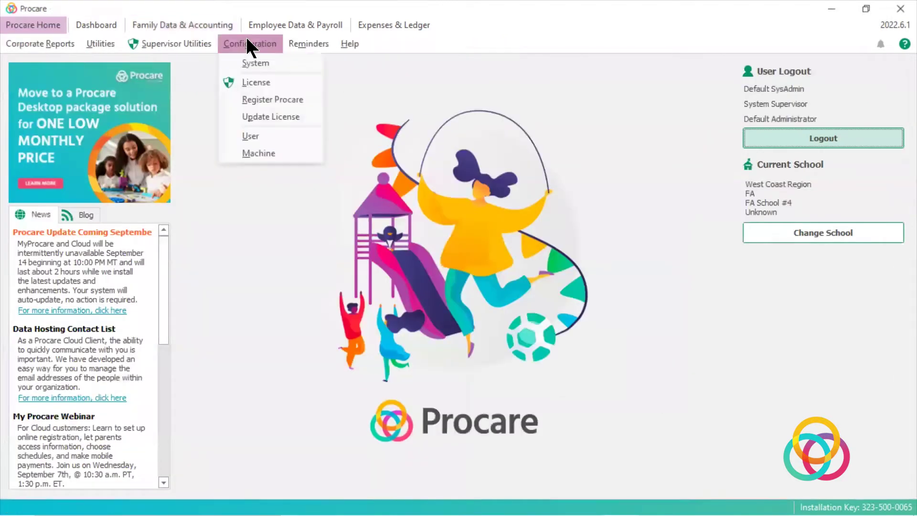
pyautogui.click(253, 61)
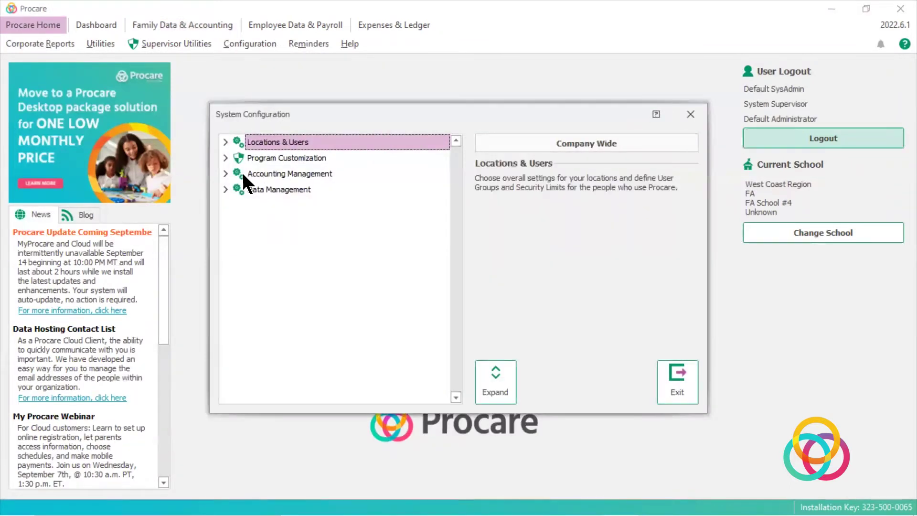
pyautogui.doubleClick(240, 175)
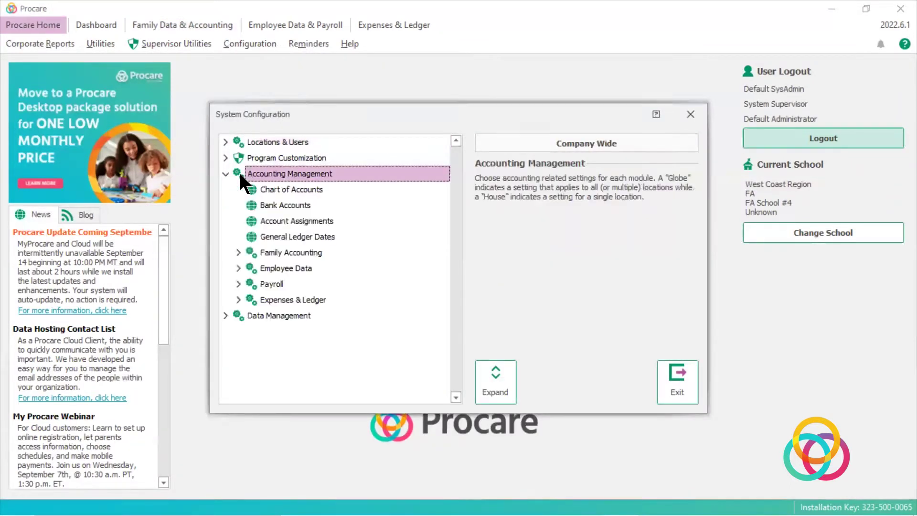
pyautogui.doubleClick(248, 253)
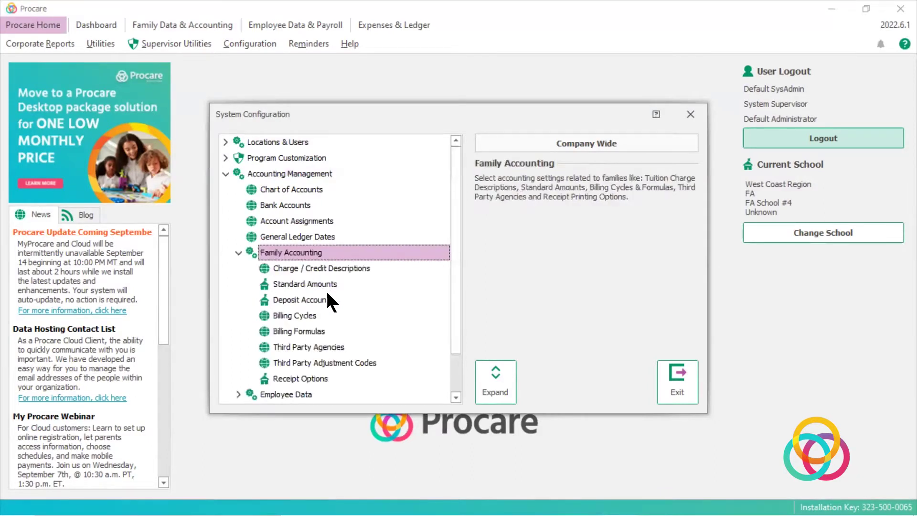
pyautogui.click(315, 301)
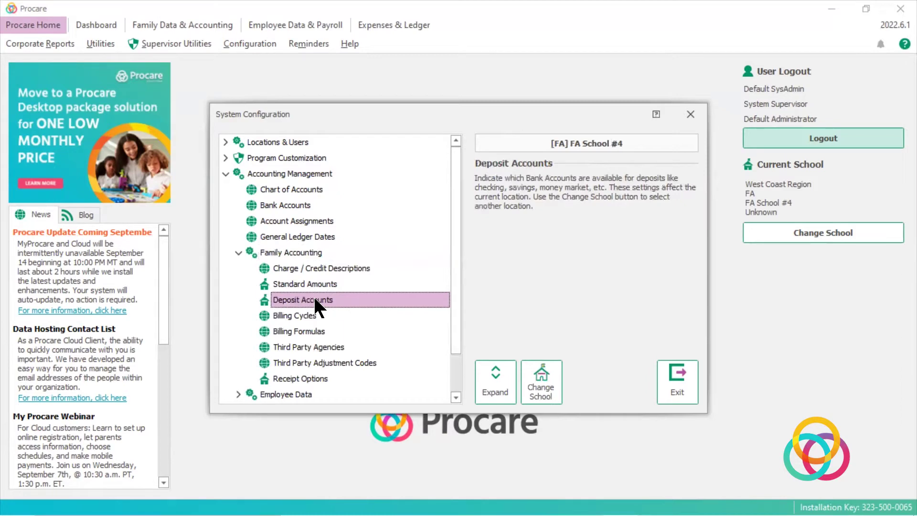
pyautogui.doubleClick(315, 300)
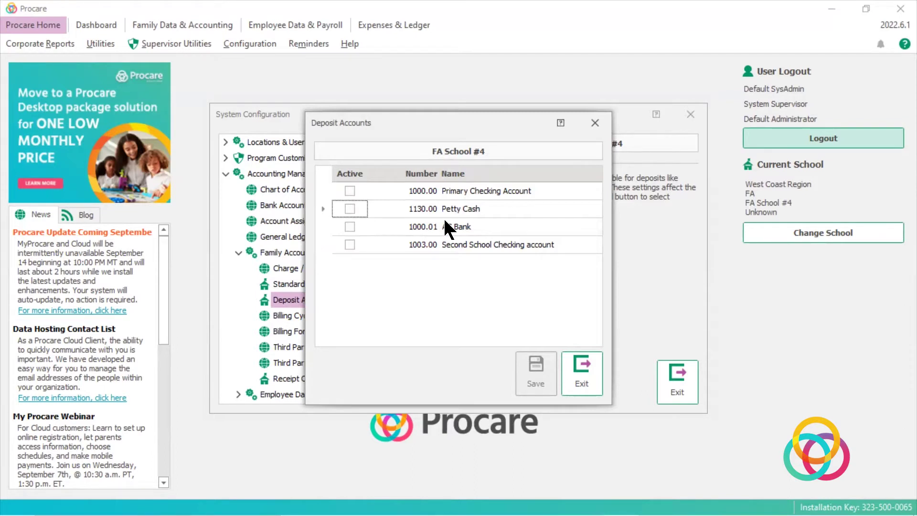
pyautogui.click(349, 191)
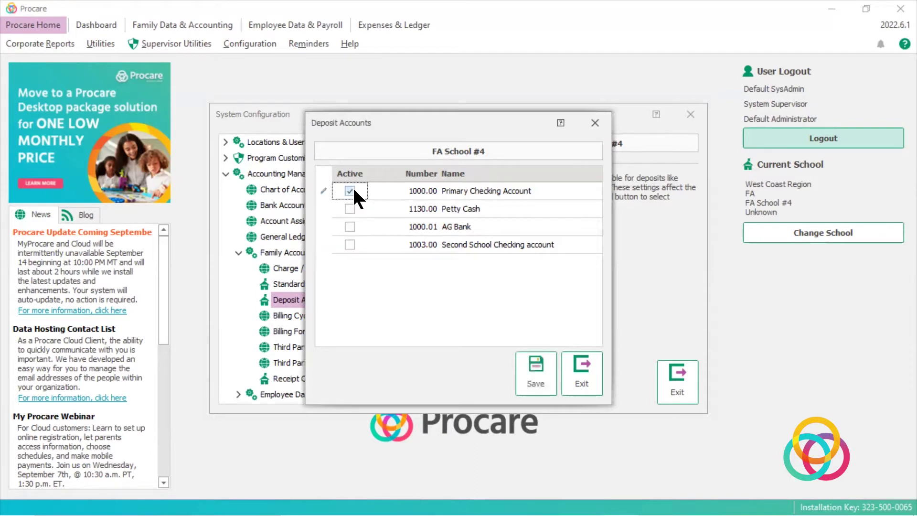
pyautogui.click(524, 360)
pyautogui.click(579, 368)
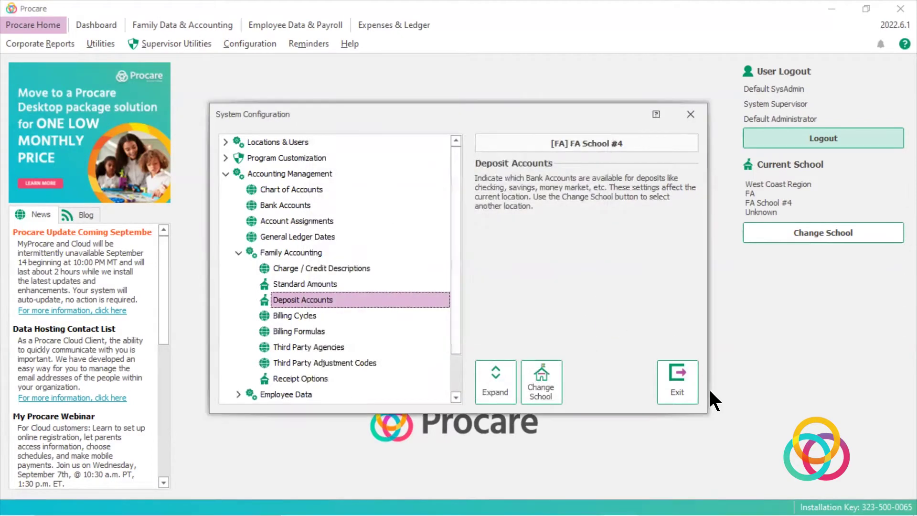
pyautogui.click(673, 376)
# - Reopen Deposit Report 2 from Family Data & Accounting via Functions > Family Accounting > Deposit Reports
pyautogui.click(191, 24)
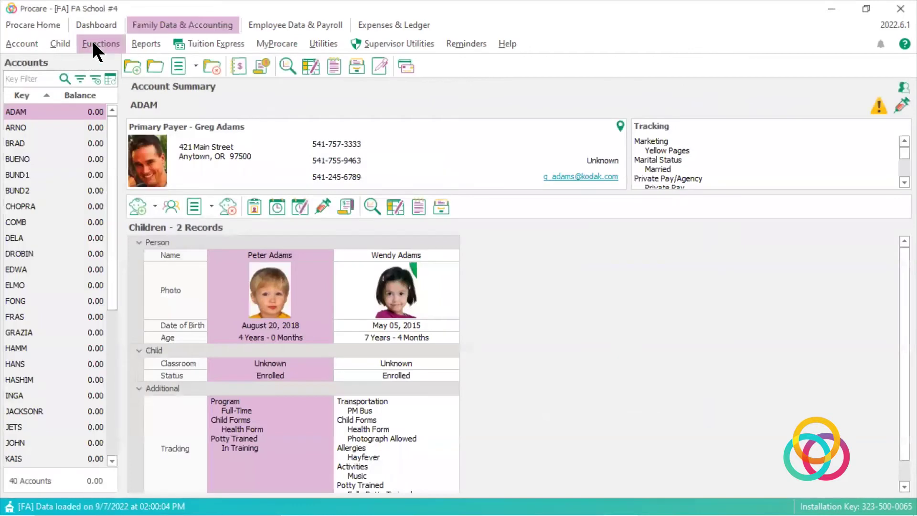
pyautogui.click(93, 46)
pyautogui.moveTo(119, 81)
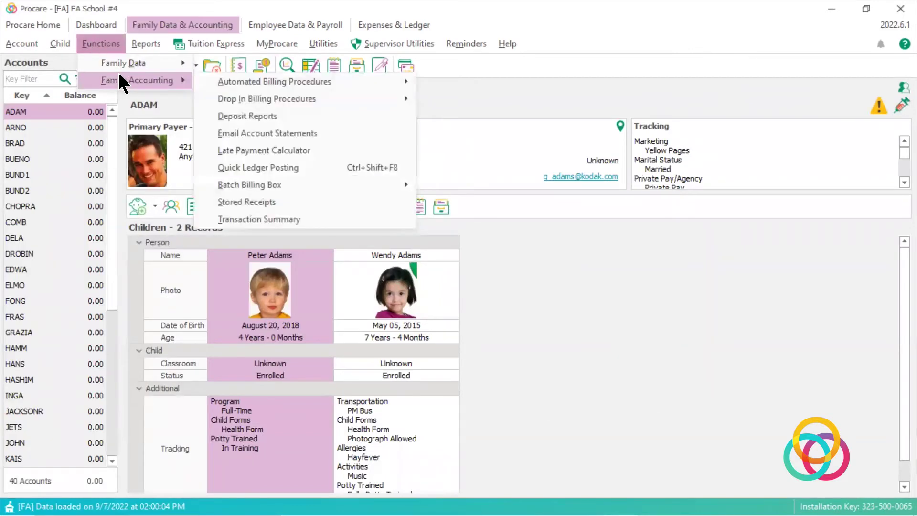
pyautogui.click(265, 115)
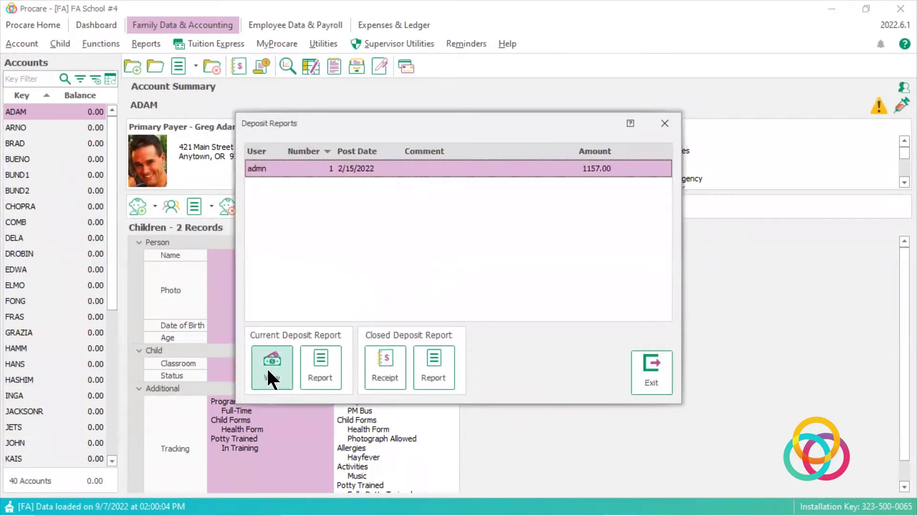
pyautogui.click(269, 366)
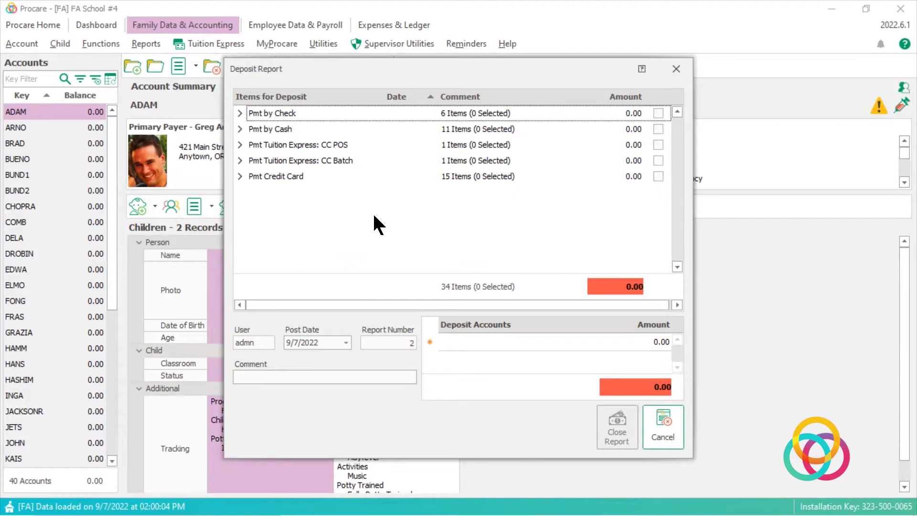
pyautogui.click(483, 341)
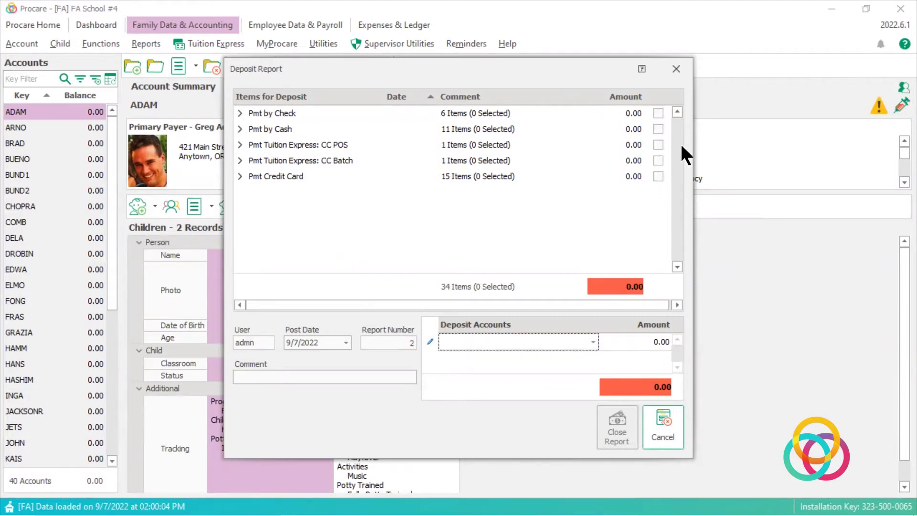
# - Select every payment group (check, cash, CC POS, CC Batch, credit card) for the deposit
pyautogui.click(655, 112)
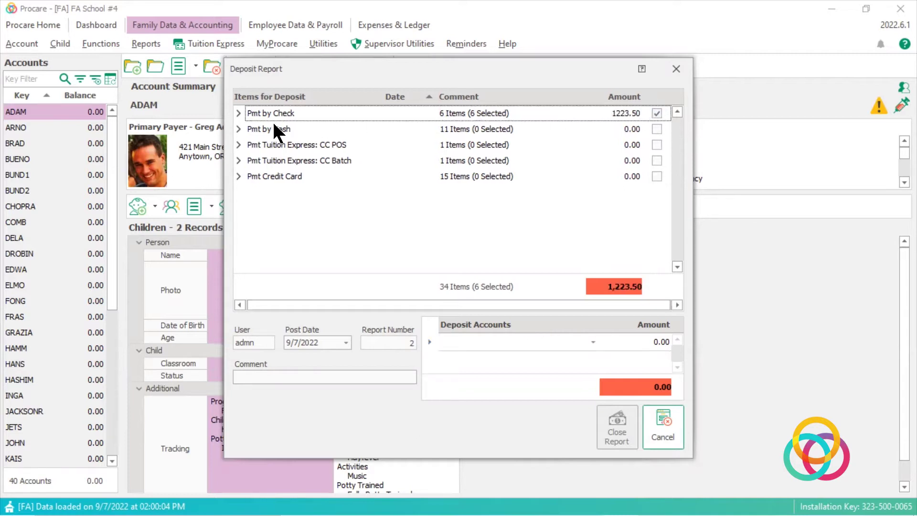
pyautogui.click(238, 112)
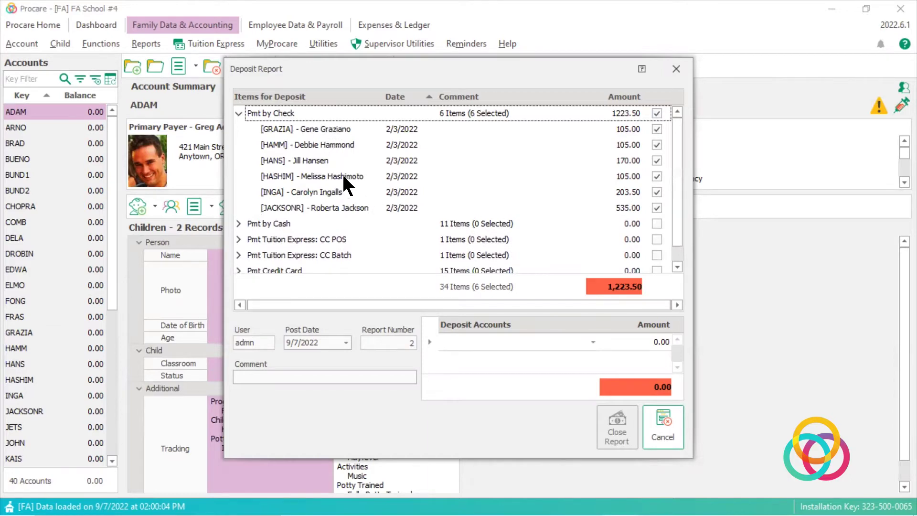
pyautogui.click(238, 113)
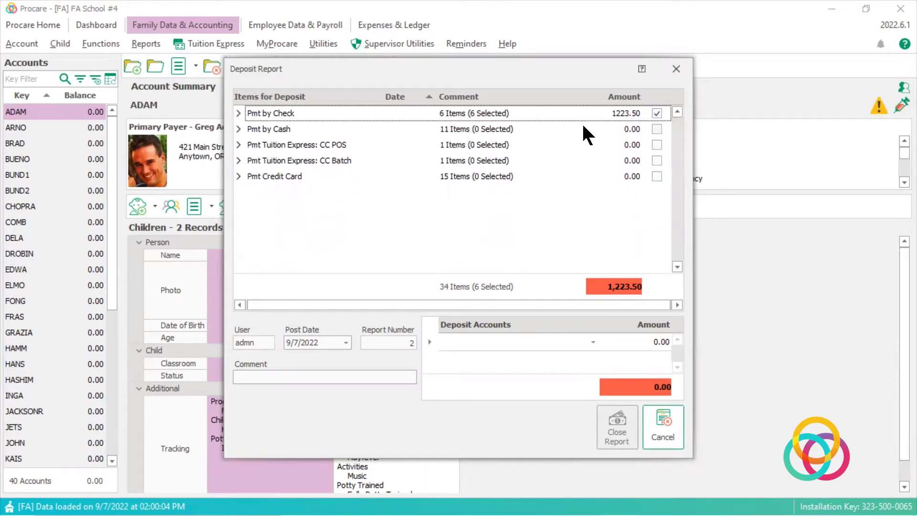
pyautogui.click(657, 129)
pyautogui.click(657, 144)
pyautogui.click(656, 161)
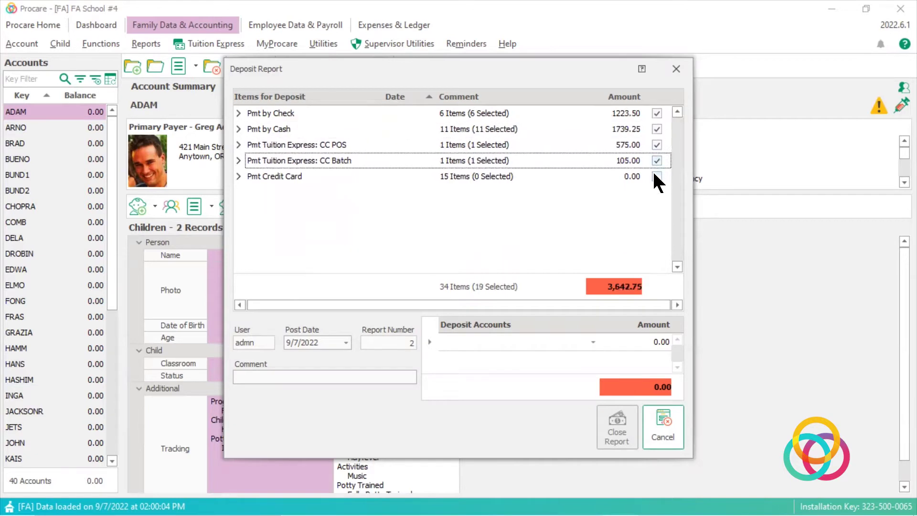
pyautogui.click(657, 177)
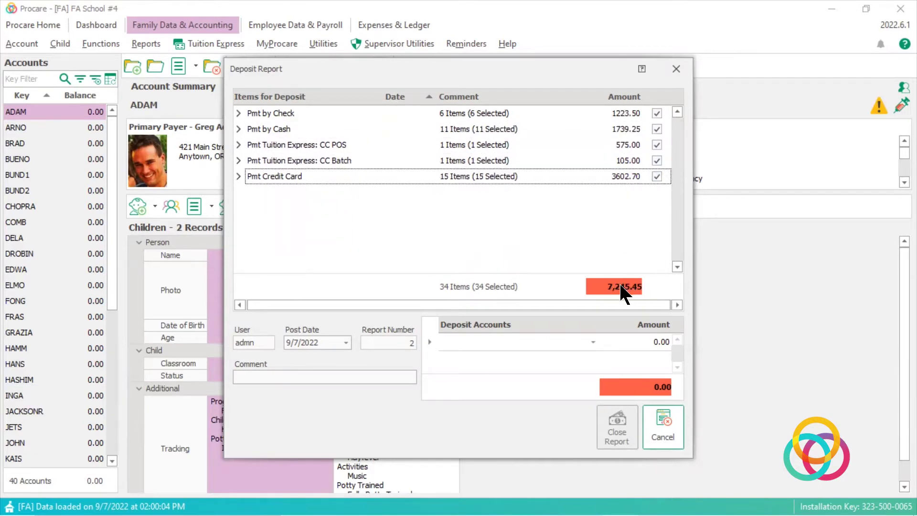
# - Allocate the full 7245.45 to Primary Checking Account
pyautogui.click(487, 340)
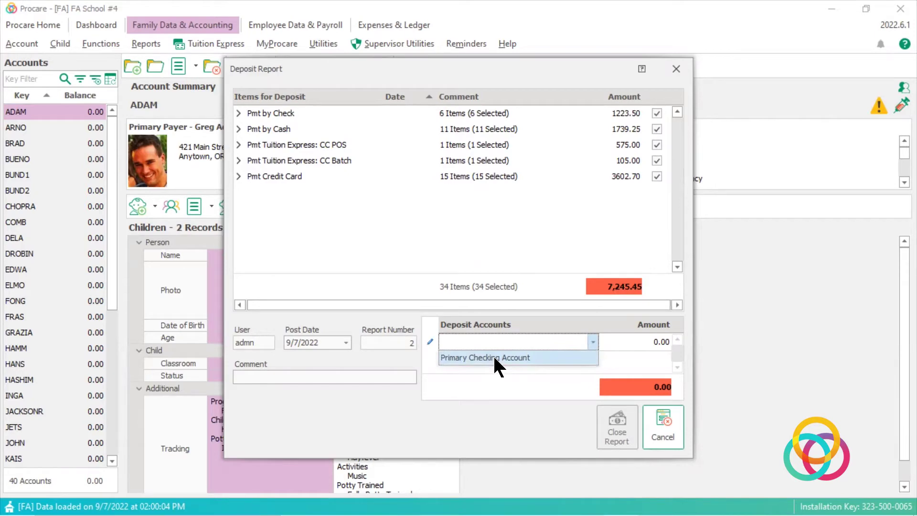
pyautogui.click(493, 356)
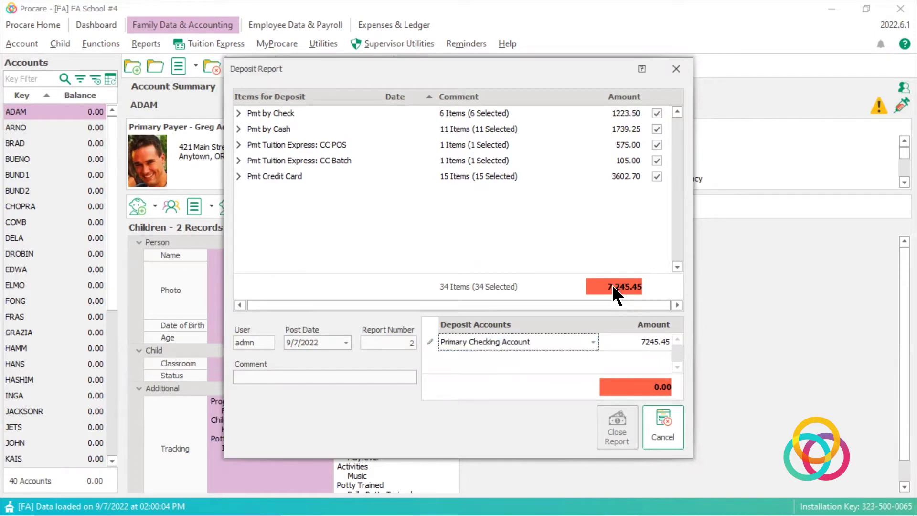
pyautogui.click(626, 340)
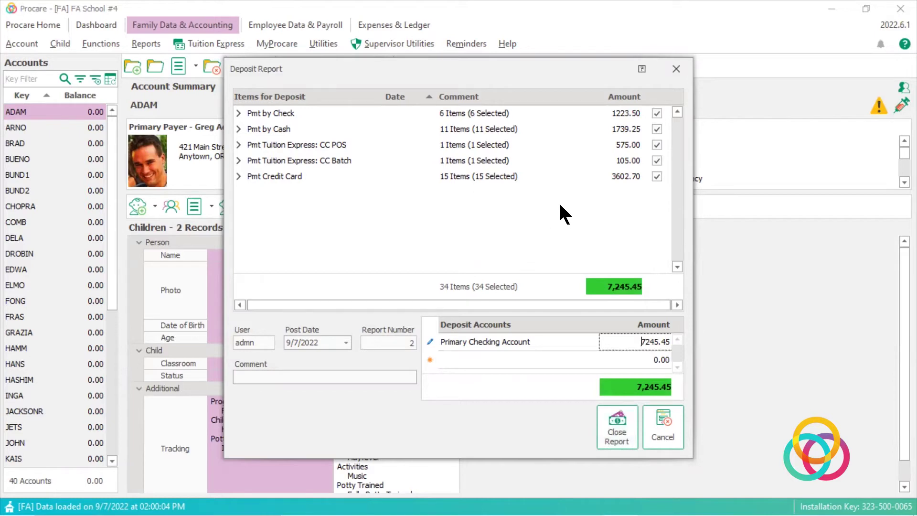
# - Deselect all five payment groups from the deposit
pyautogui.click(657, 113)
pyautogui.click(656, 129)
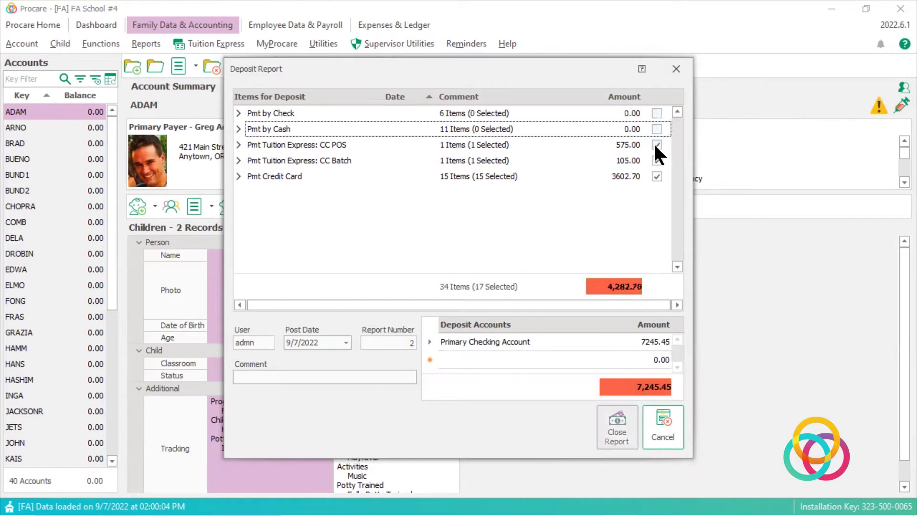
pyautogui.click(657, 145)
pyautogui.click(657, 161)
pyautogui.click(656, 176)
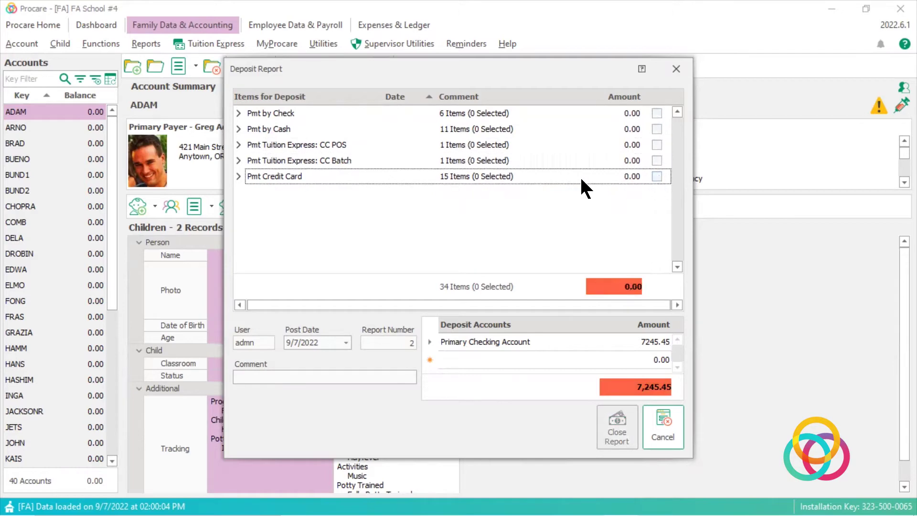
# - Include only the first three check payments in the deposit
pyautogui.click(239, 113)
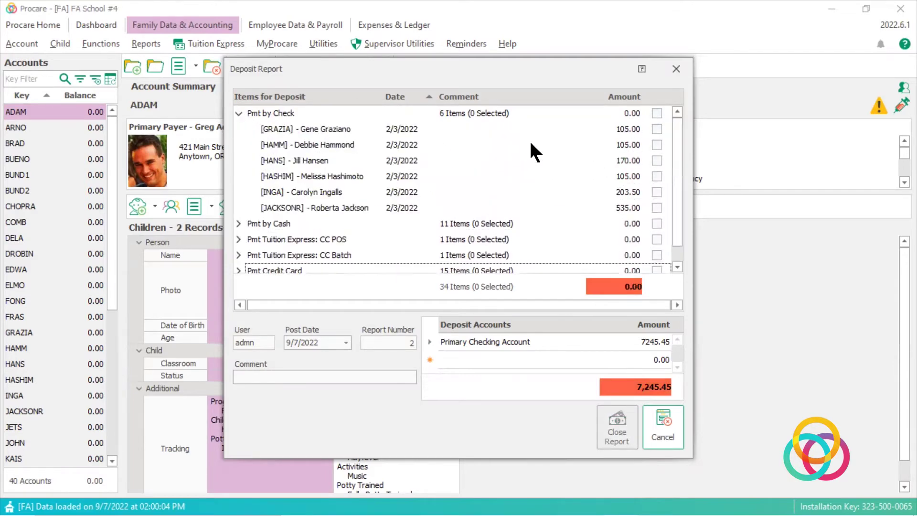
pyautogui.click(657, 129)
pyautogui.click(657, 143)
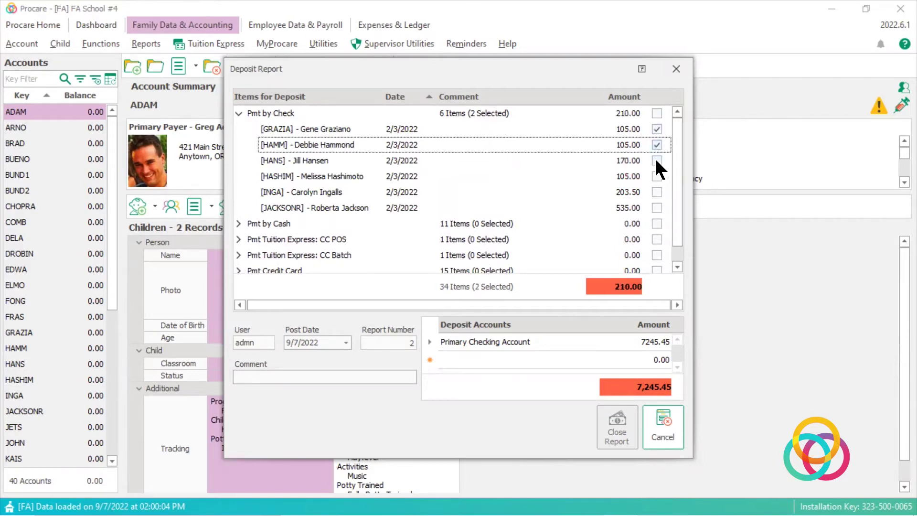
pyautogui.click(655, 161)
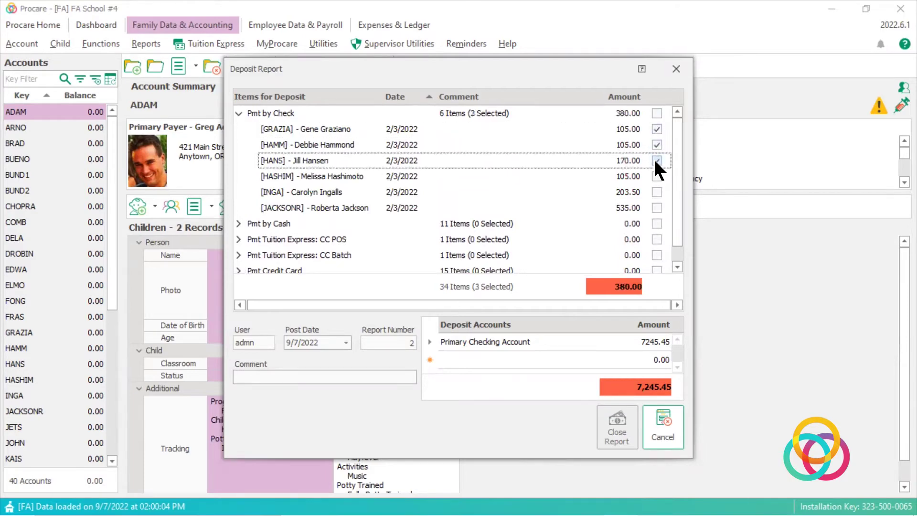
pyautogui.click(239, 112)
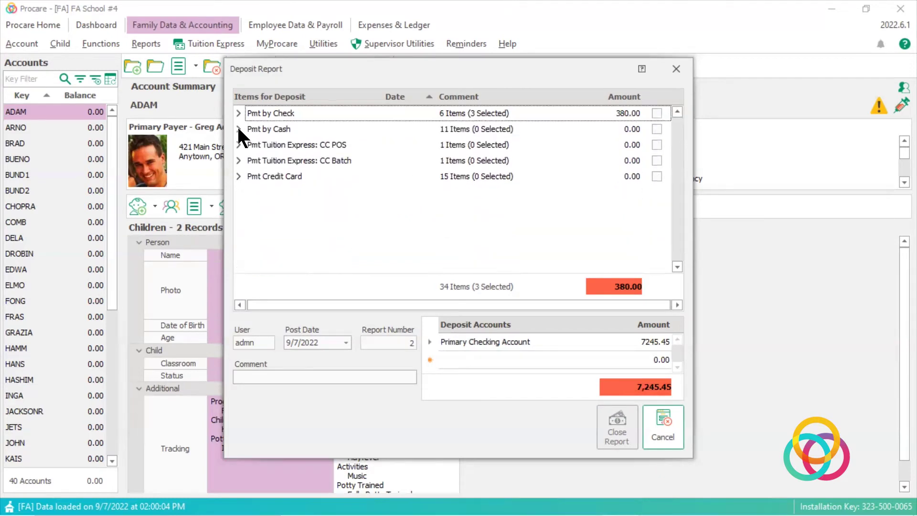
# - Include the first three cash payments in the deposit
pyautogui.click(240, 128)
pyautogui.click(657, 145)
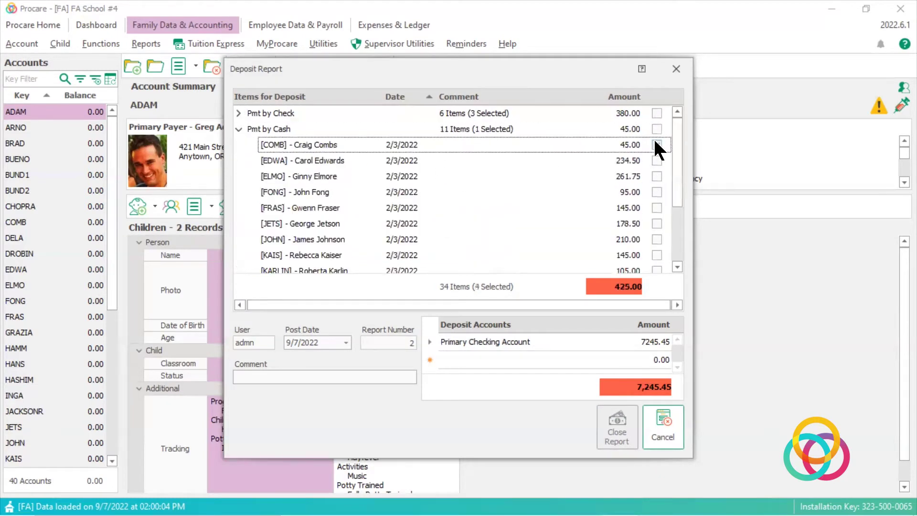
pyautogui.click(656, 161)
pyautogui.click(656, 175)
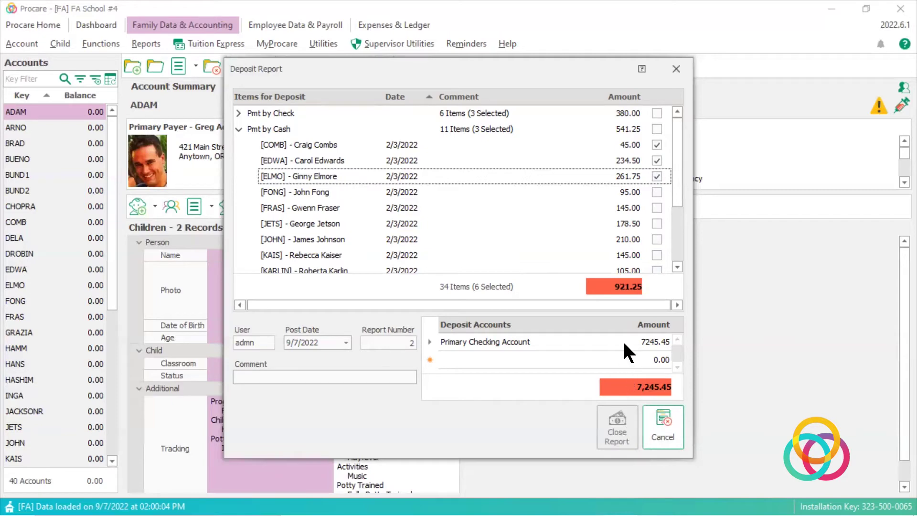
# - Change the Primary Checking Account deposit amount to 921.25
pyautogui.click(641, 334)
pyautogui.moveTo(641, 335); pyautogui.dragTo(682, 336)
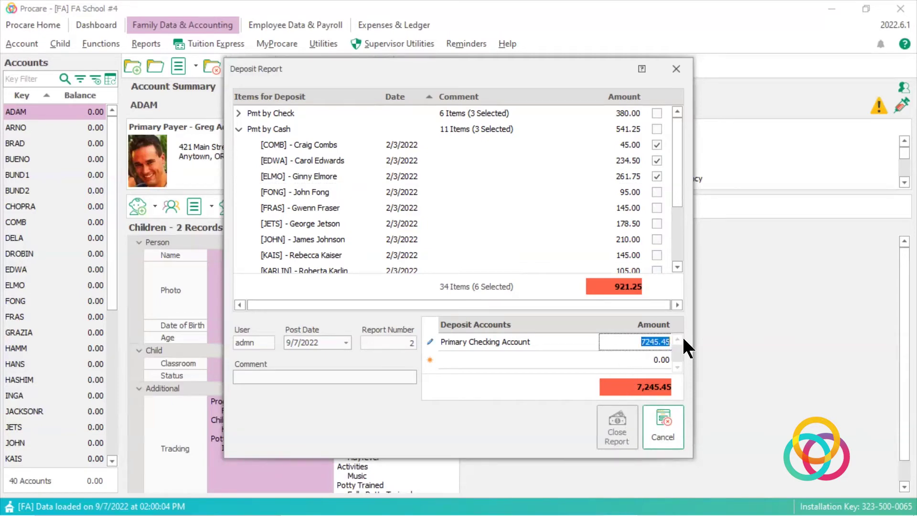
pyautogui.write('92')
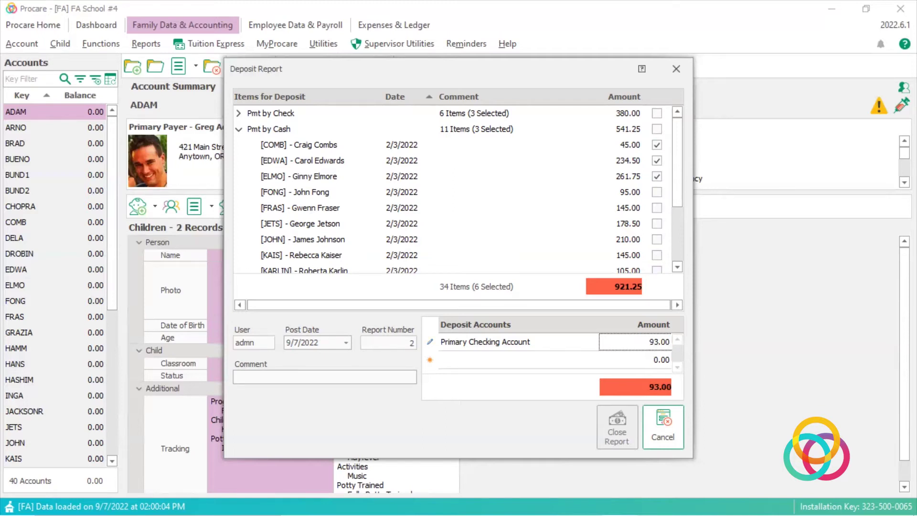
pyautogui.write('1.25')
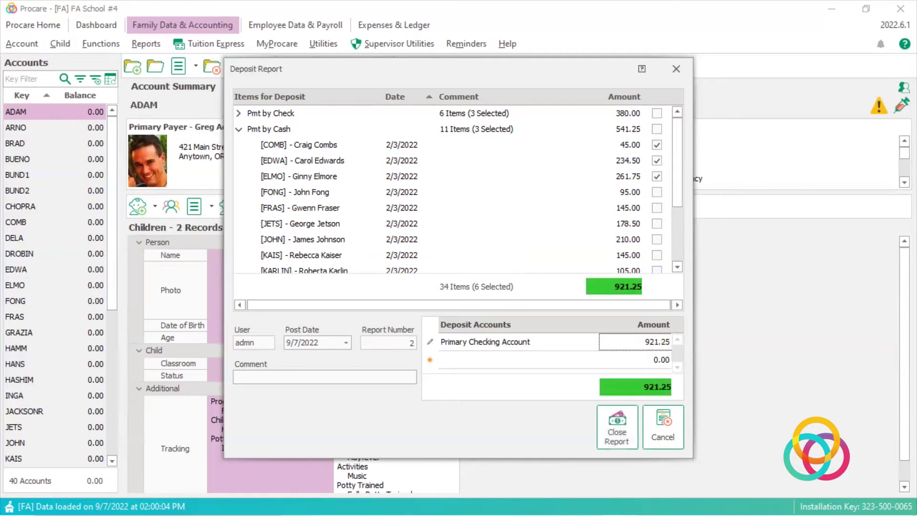
# - Set the post date to 2/15 and close Deposit Report 2
pyautogui.click(289, 343)
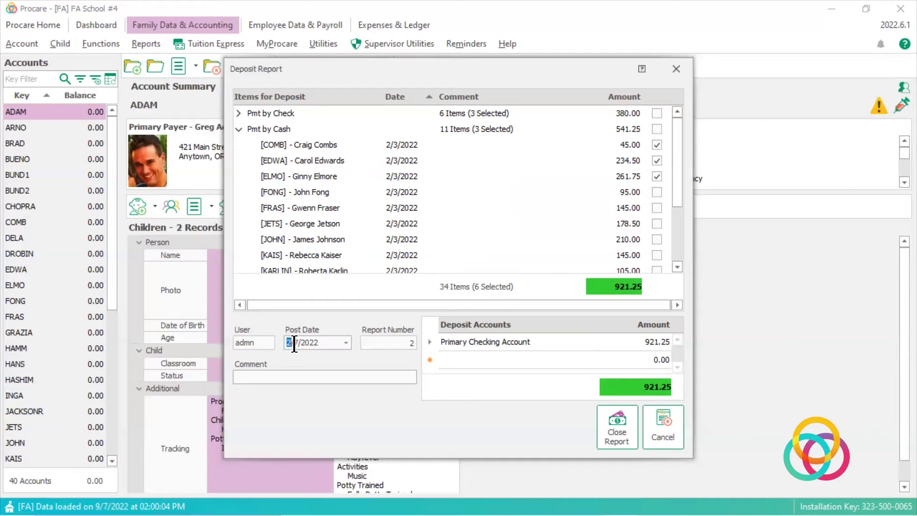
pyautogui.write('2/15')
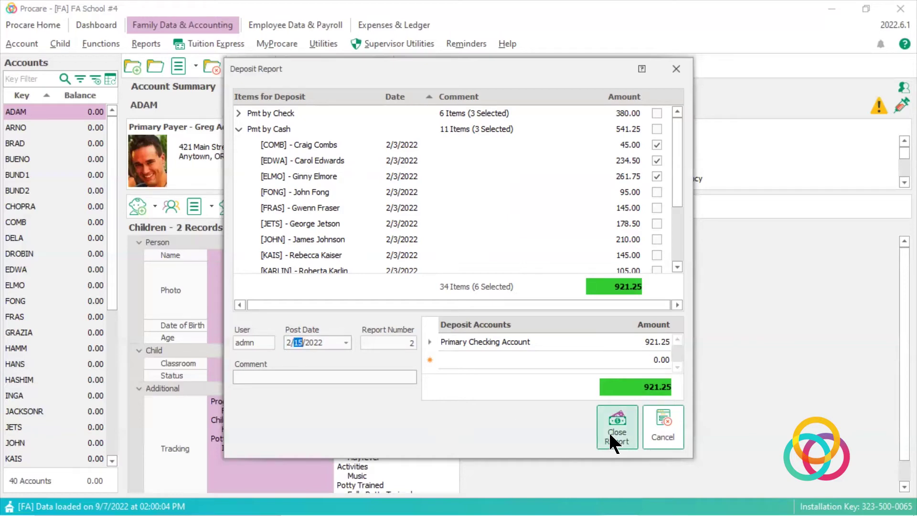
pyautogui.click(608, 431)
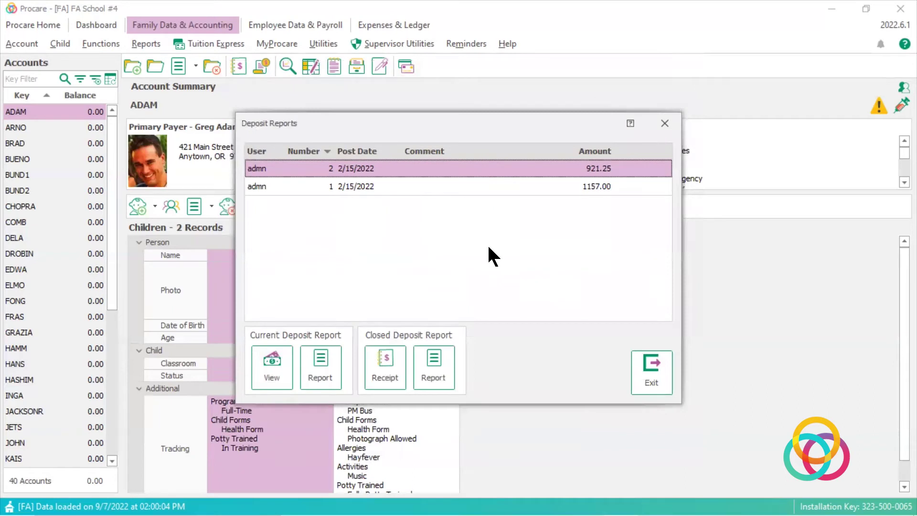
pyautogui.click(361, 186)
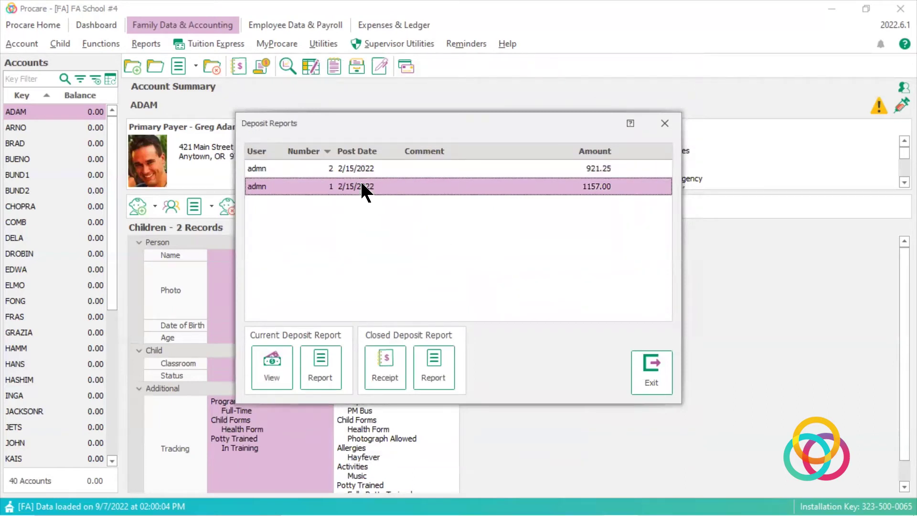
# - Review deposit report 1's check payments and leave it unchanged
pyautogui.doubleClick(361, 185)
pyautogui.click(240, 114)
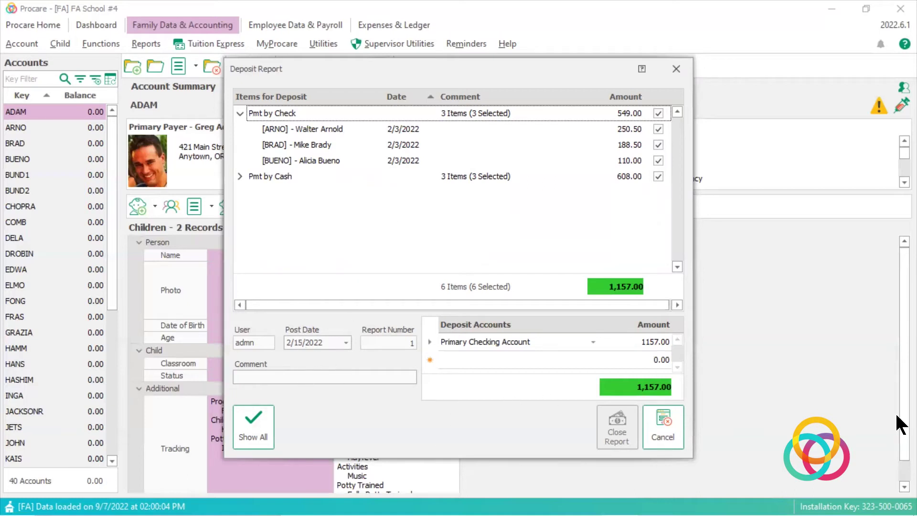
pyautogui.click(662, 426)
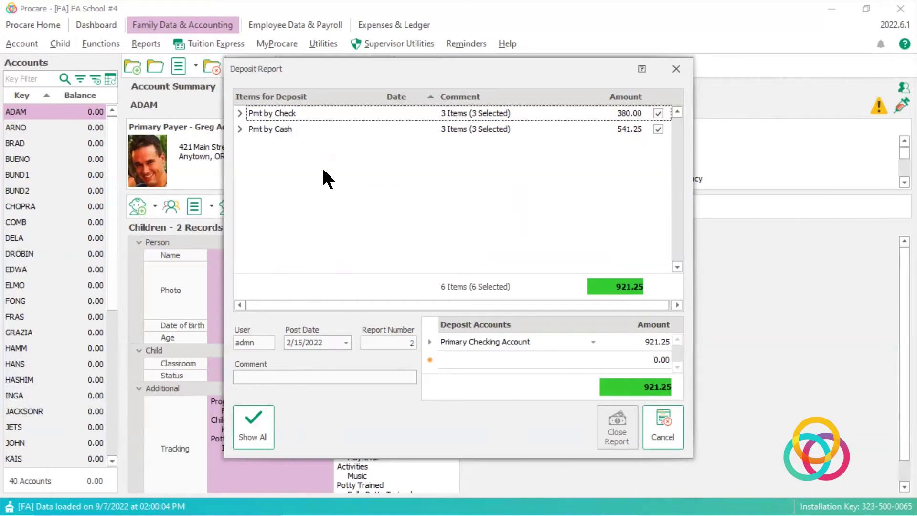
# - Change report 2's post date day to 18, close the report and exit the list
pyautogui.click(240, 113)
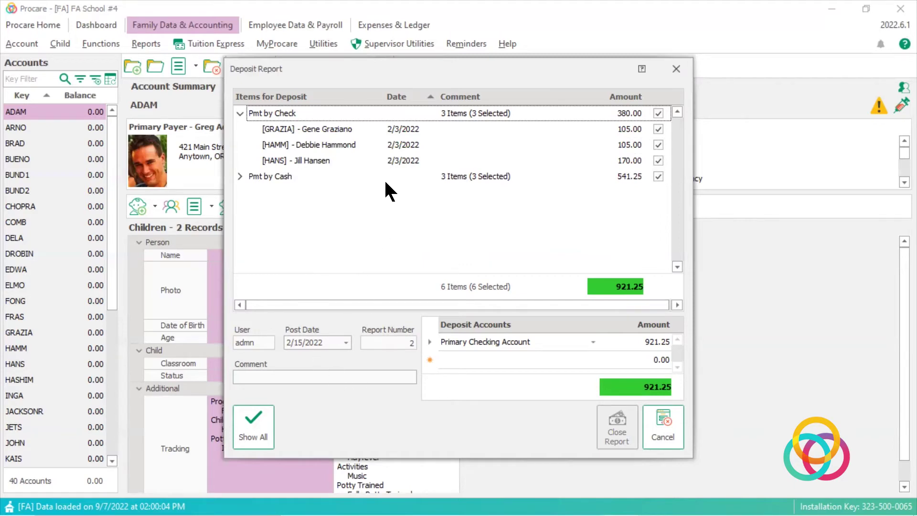
pyautogui.doubleClick(299, 342)
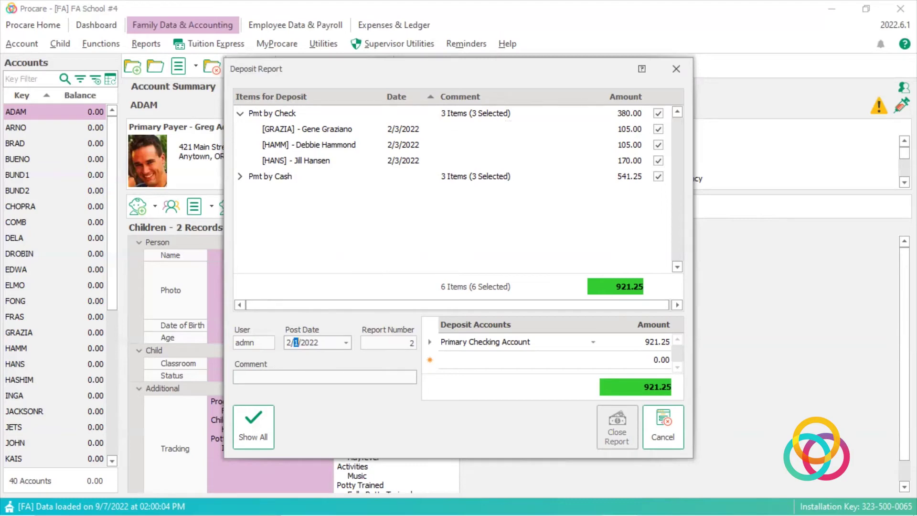
pyautogui.write('18')
pyautogui.click(505, 342)
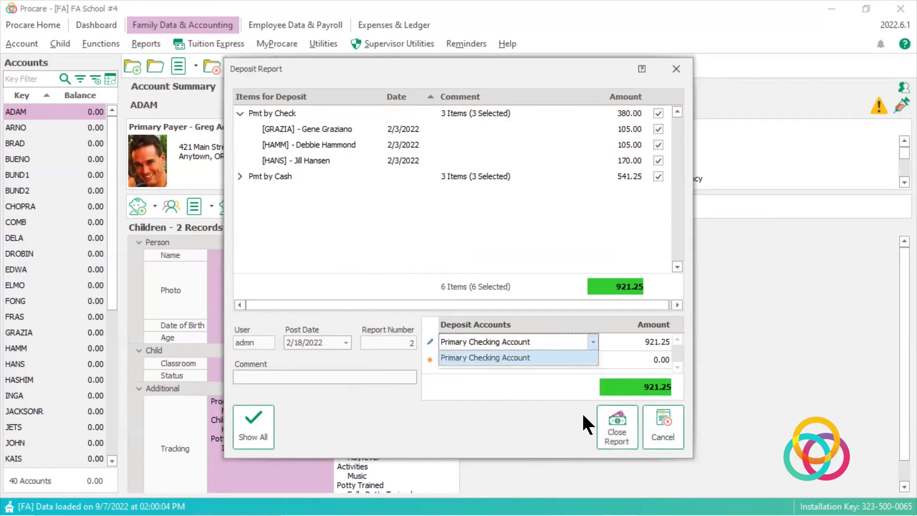
pyautogui.click(615, 427)
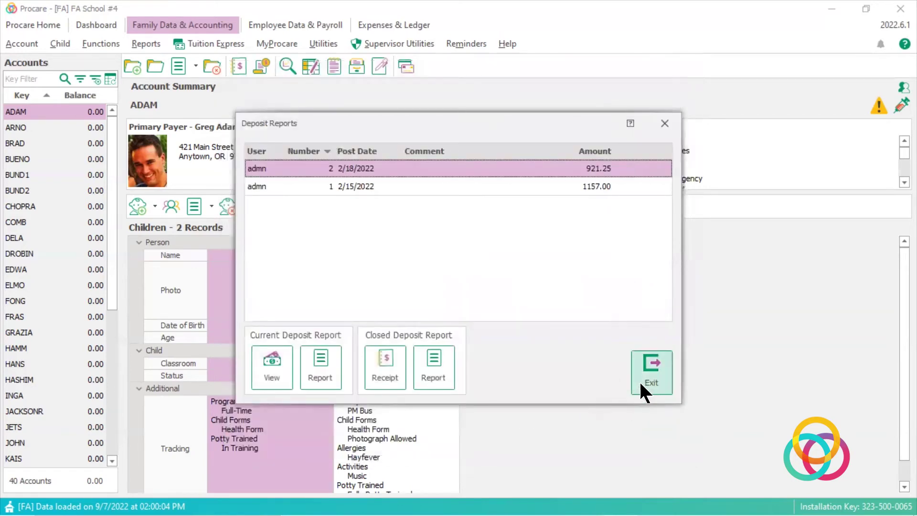
pyautogui.click(651, 377)
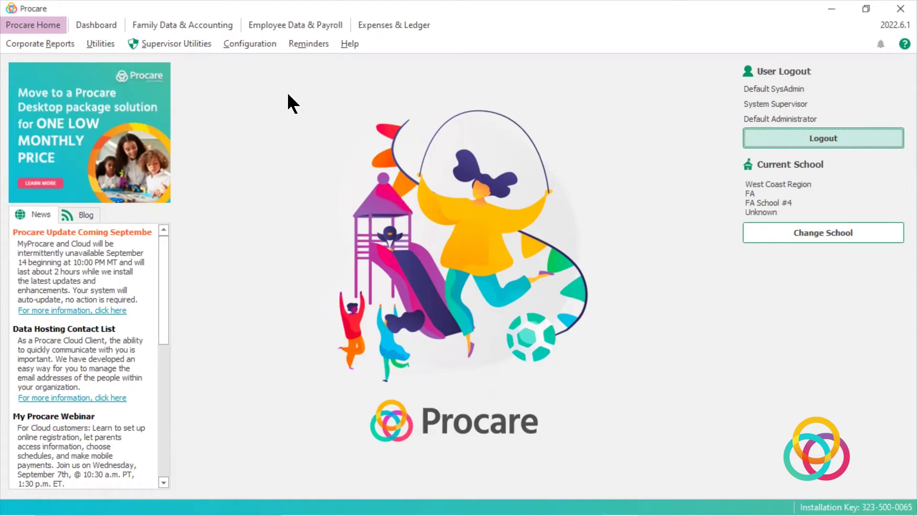
# - Open Bank Accounts under Accounting Management, browse the GL Account list, then exit without adding
pyautogui.click(252, 44)
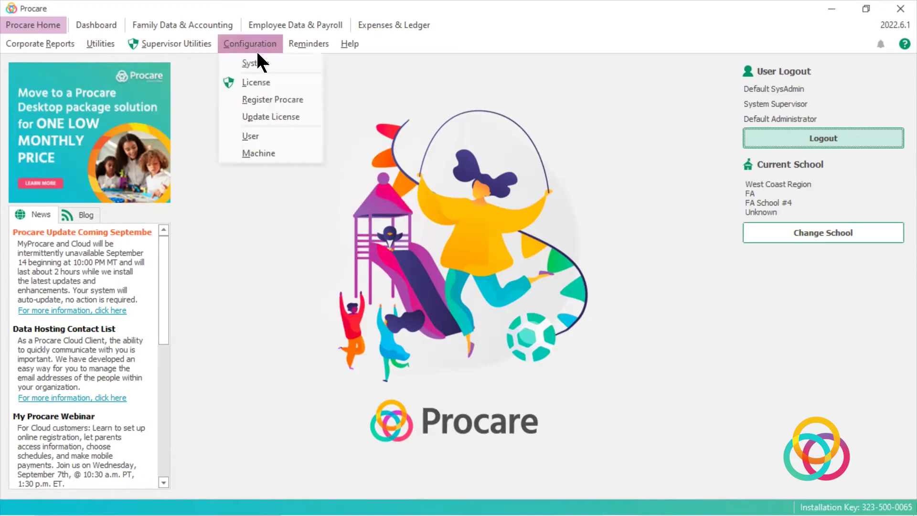
pyautogui.click(259, 65)
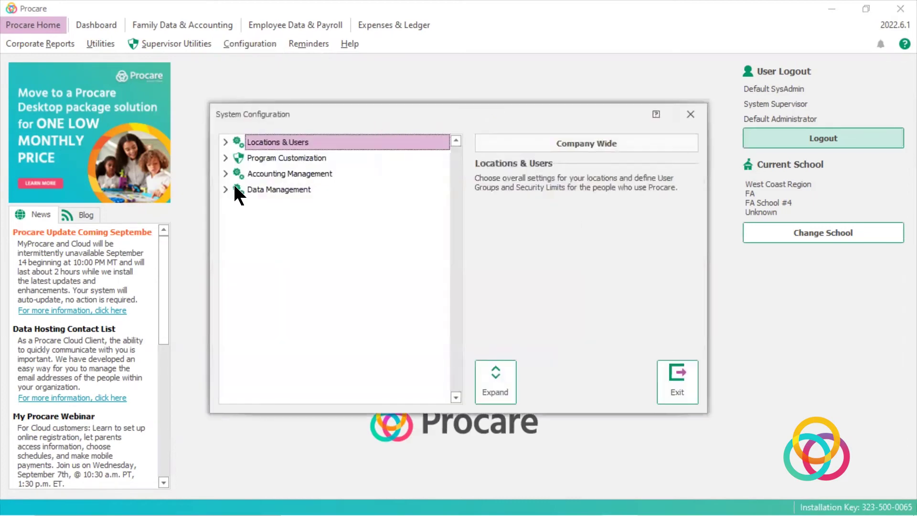
pyautogui.click(225, 173)
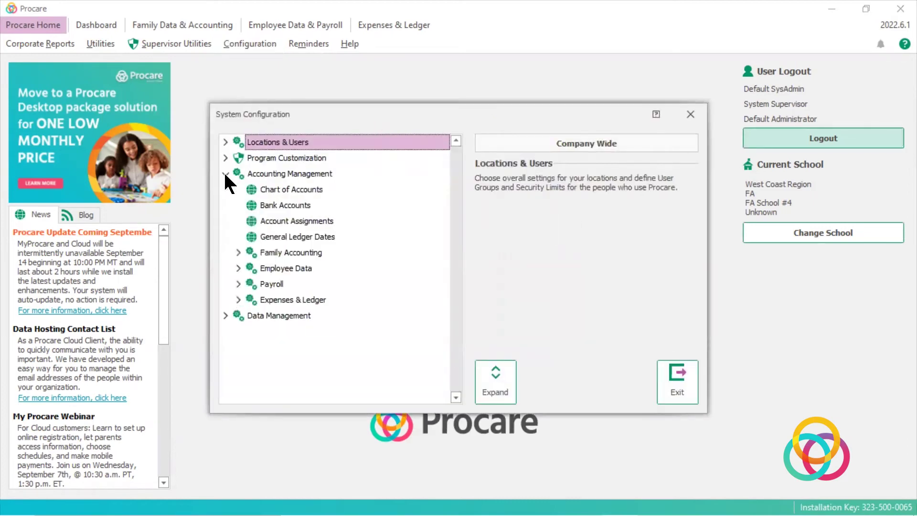
pyautogui.doubleClick(301, 201)
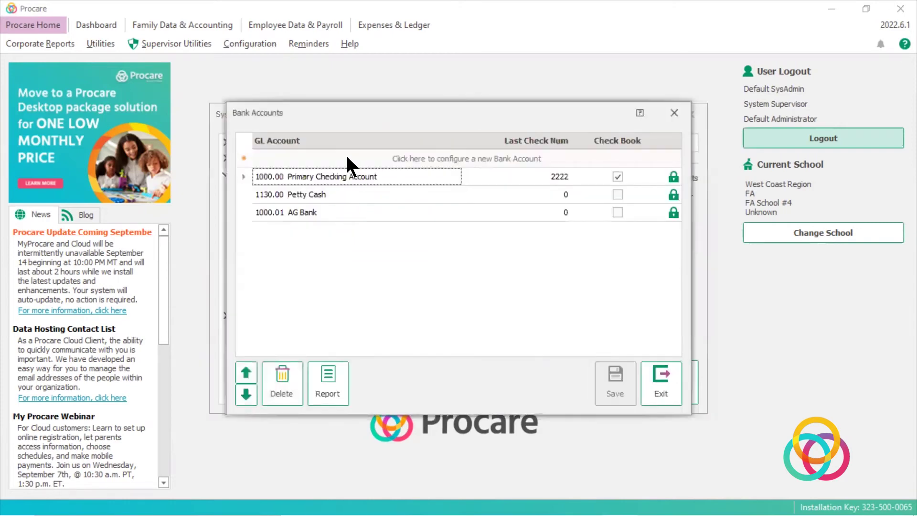
pyautogui.click(347, 157)
pyautogui.scroll(-3, 353, 206)
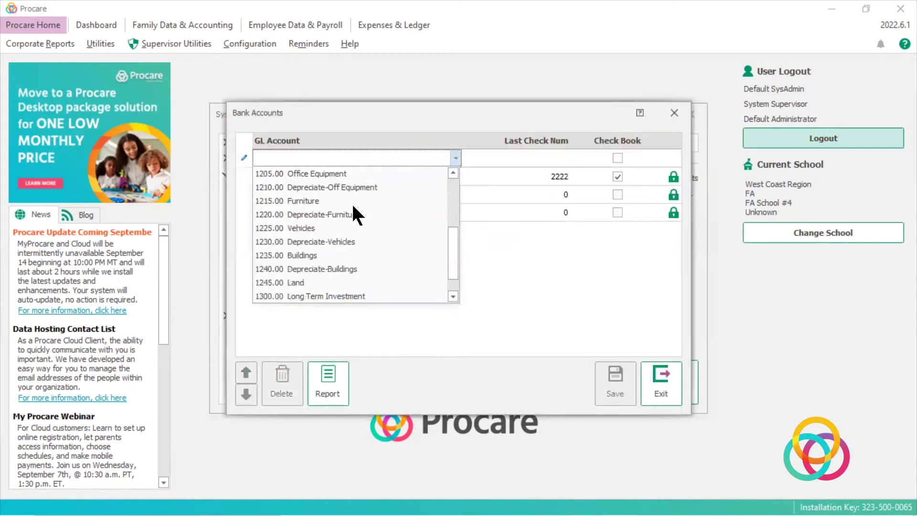
pyautogui.scroll(-1, 354, 214)
pyautogui.scroll(5, 354, 215)
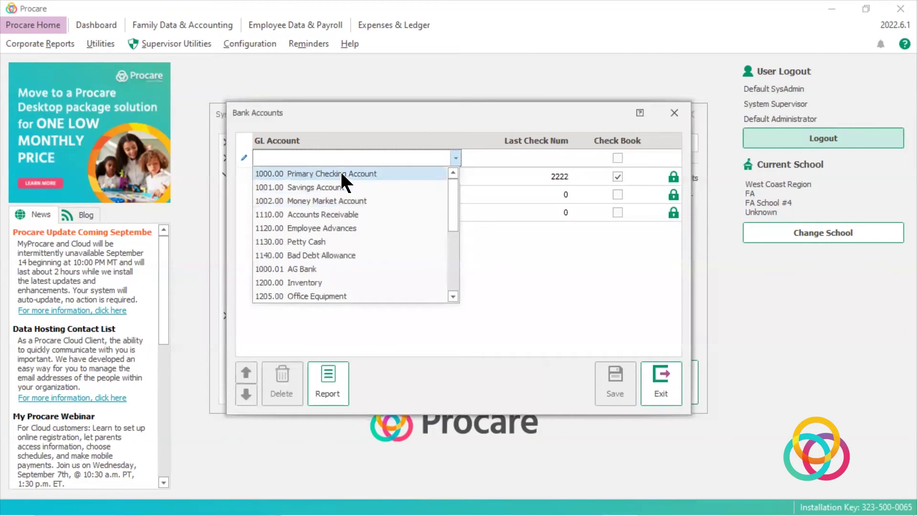
pyautogui.scroll(-4, 345, 218)
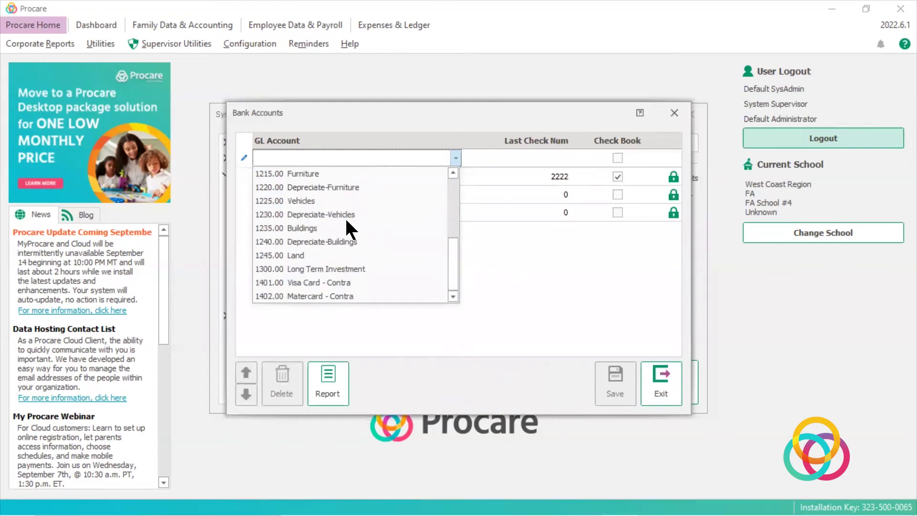
pyautogui.click(654, 377)
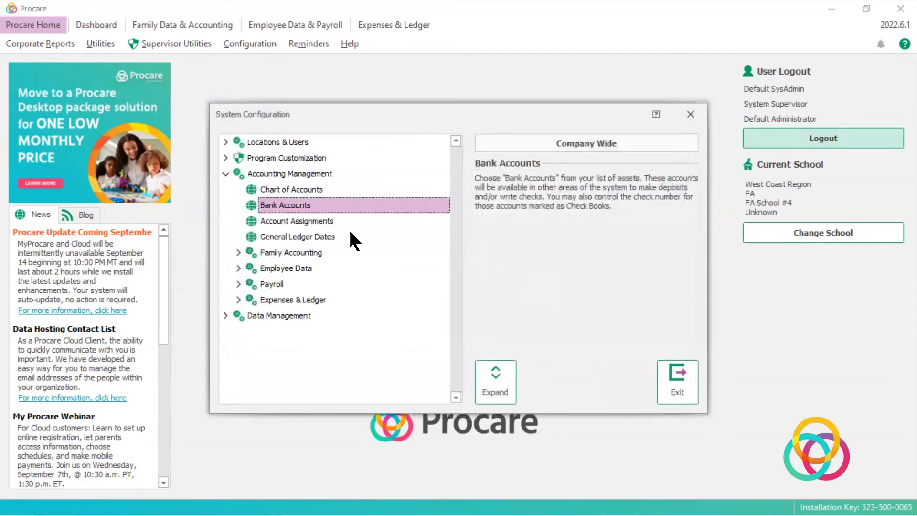
# - Add account 1003.00 Second Checking Account under Current Assets in the Chart of Accounts
pyautogui.doubleClick(291, 188)
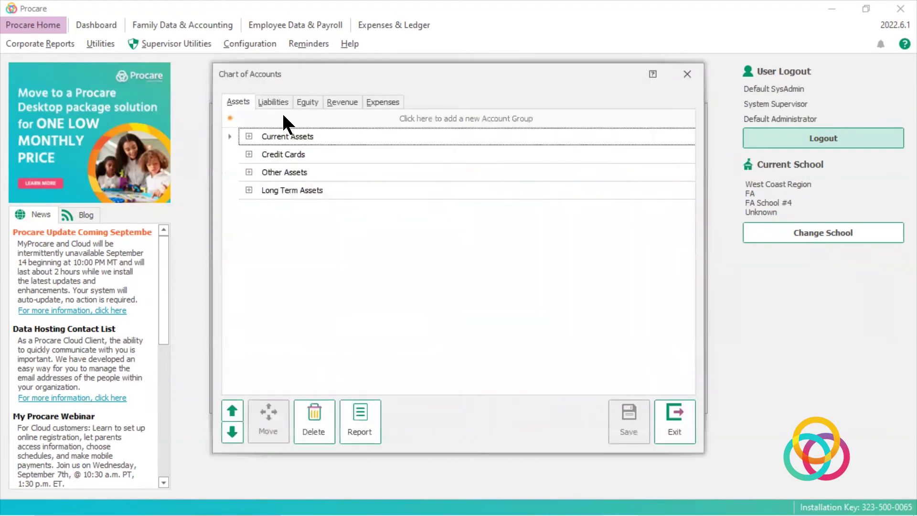
pyautogui.click(249, 136)
pyautogui.click(342, 170)
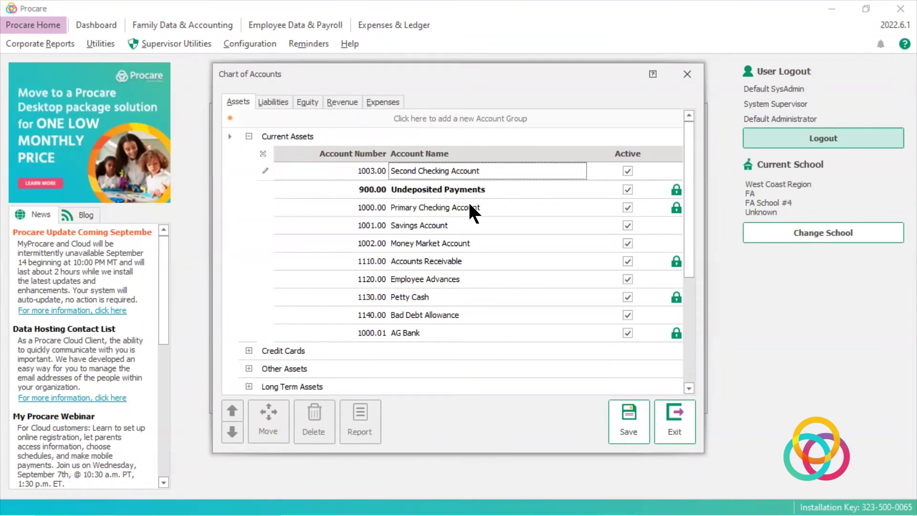
pyautogui.click(620, 422)
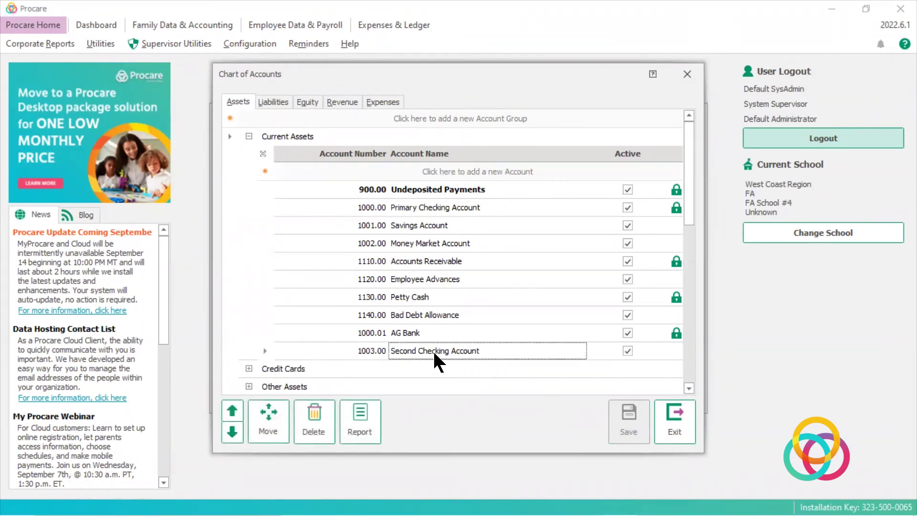
# - Move Second Checking Account up four rows to follow Money Market Account, and save
pyautogui.click(232, 410)
pyautogui.click(232, 409)
pyautogui.click(233, 410)
pyautogui.click(233, 410)
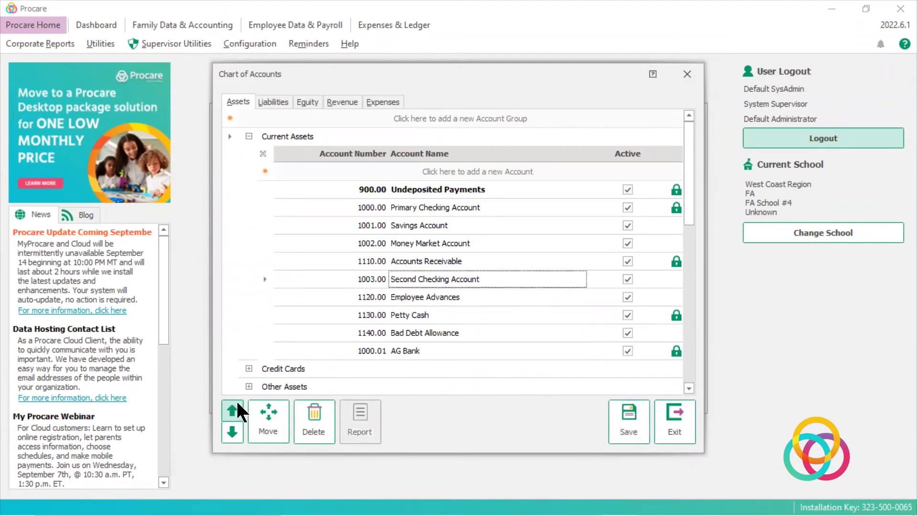
pyautogui.click(232, 410)
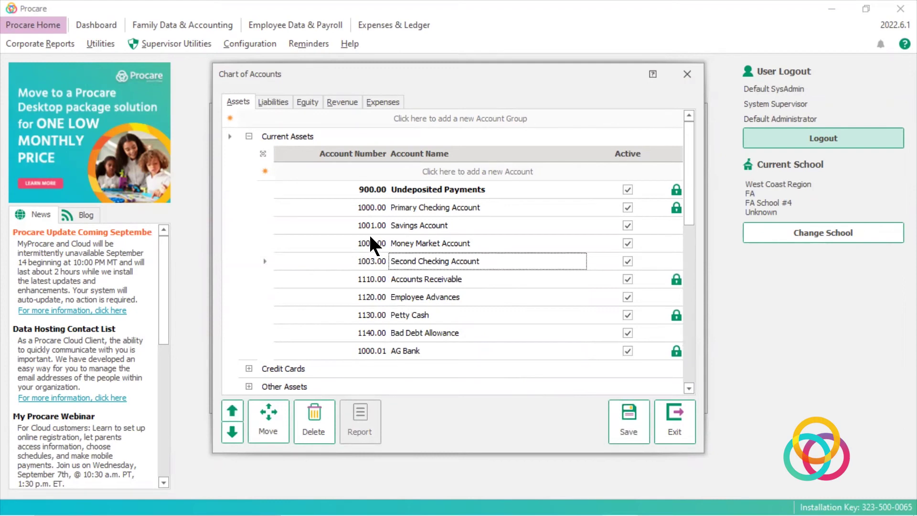
pyautogui.click(621, 414)
# - Add 1003.00 Second Checking Account as a bank account with Check Book ticked, and save
pyautogui.click(669, 421)
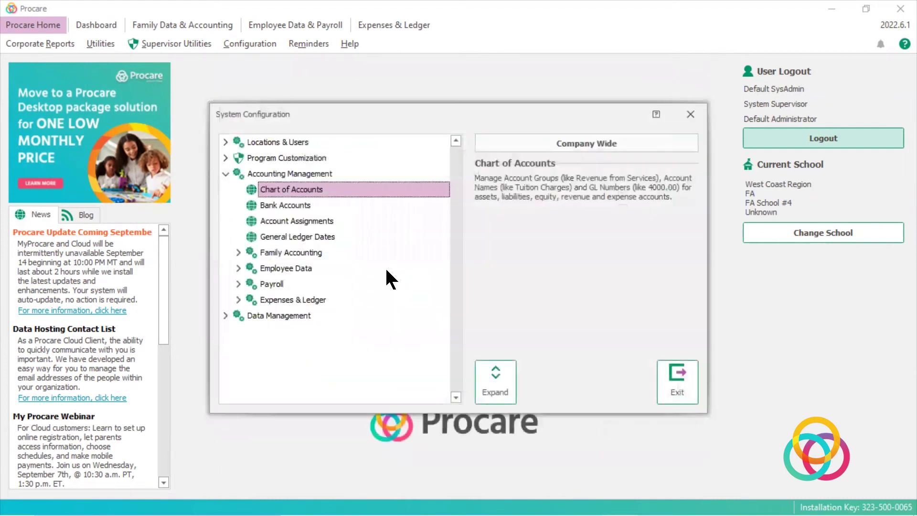
pyautogui.doubleClick(290, 206)
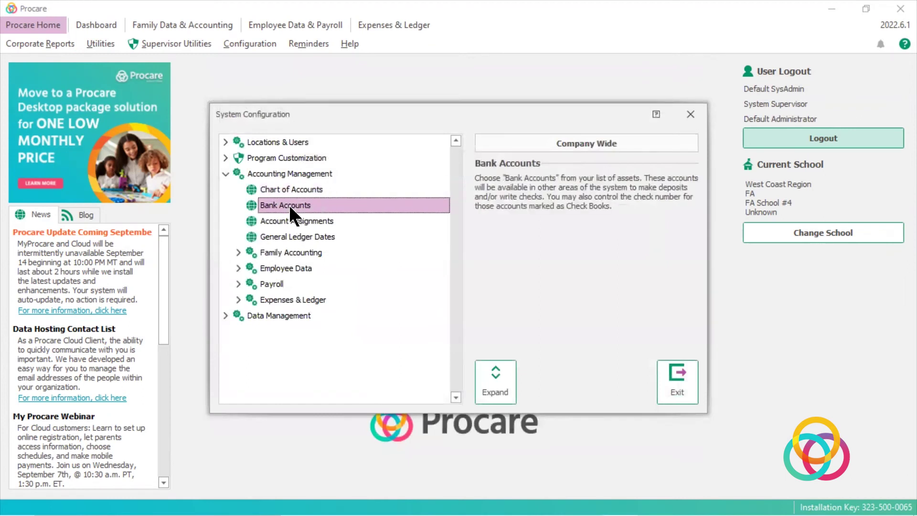
pyautogui.click(317, 155)
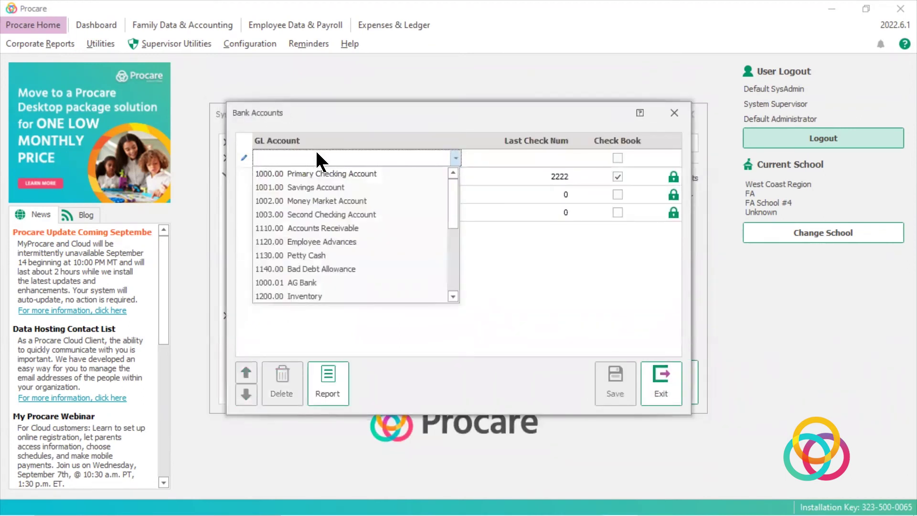
pyautogui.click(323, 215)
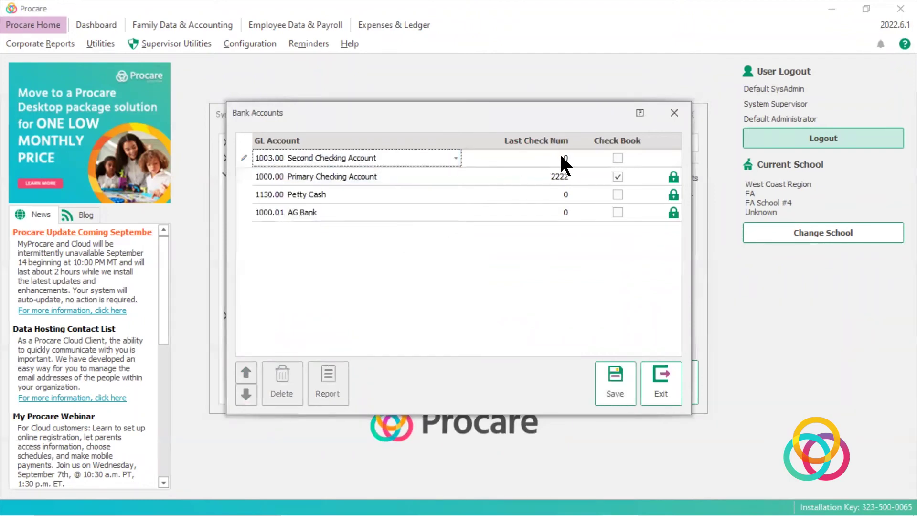
pyautogui.click(618, 158)
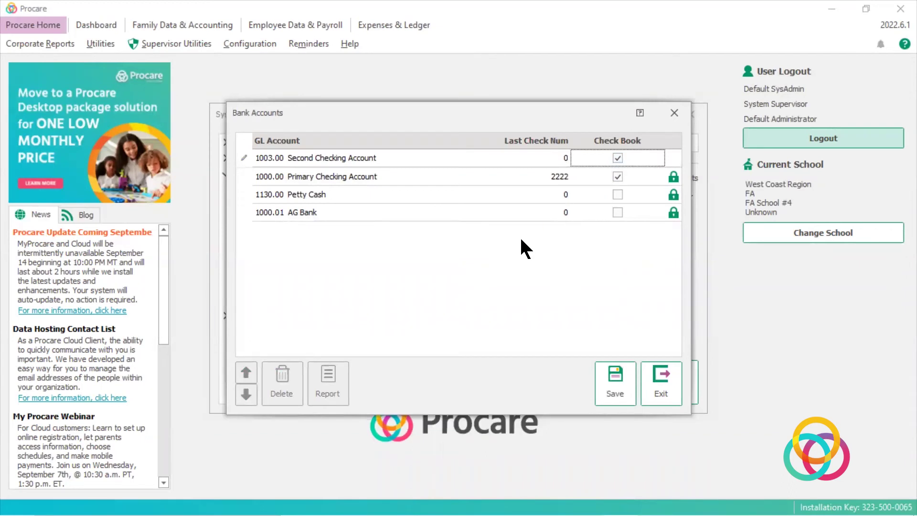
pyautogui.click(615, 380)
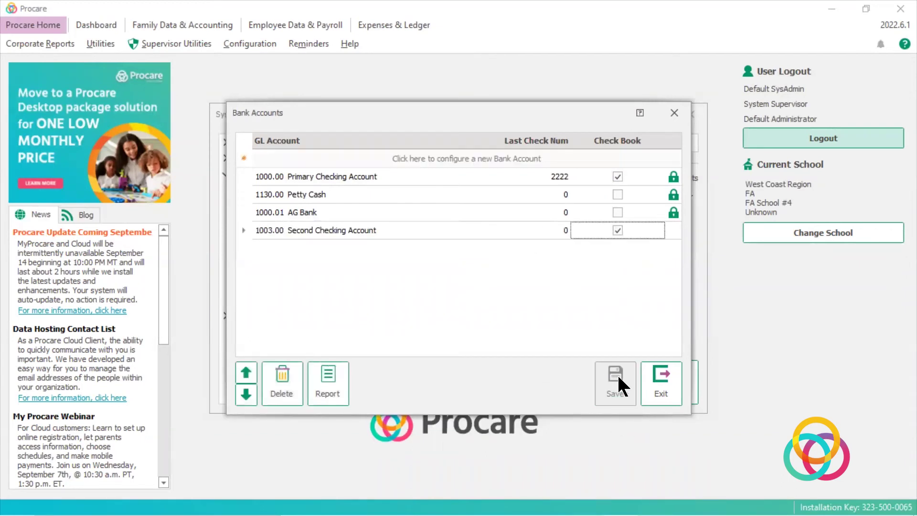
pyautogui.click(659, 379)
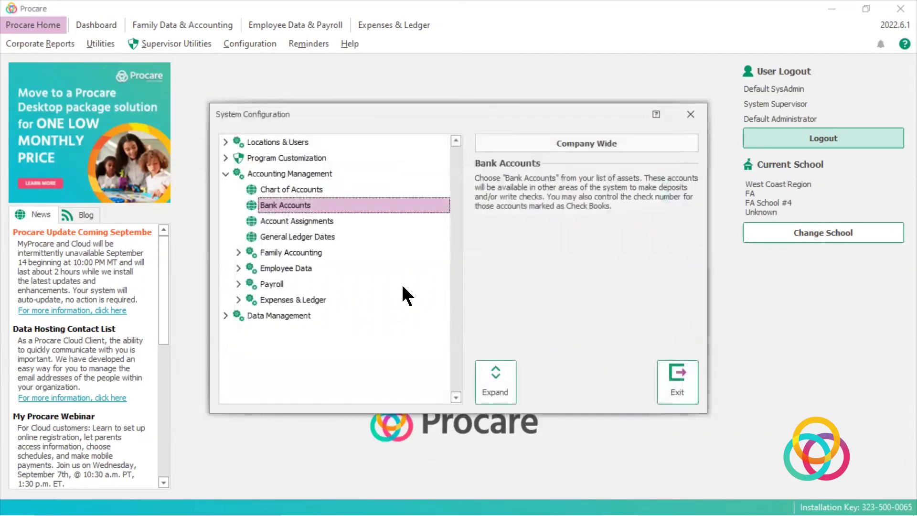
# - Review FA School #4's Deposit Accounts, leaving 1003.00 Second Checking Account inactive, and exit without saving
pyautogui.click(239, 253)
pyautogui.click(301, 300)
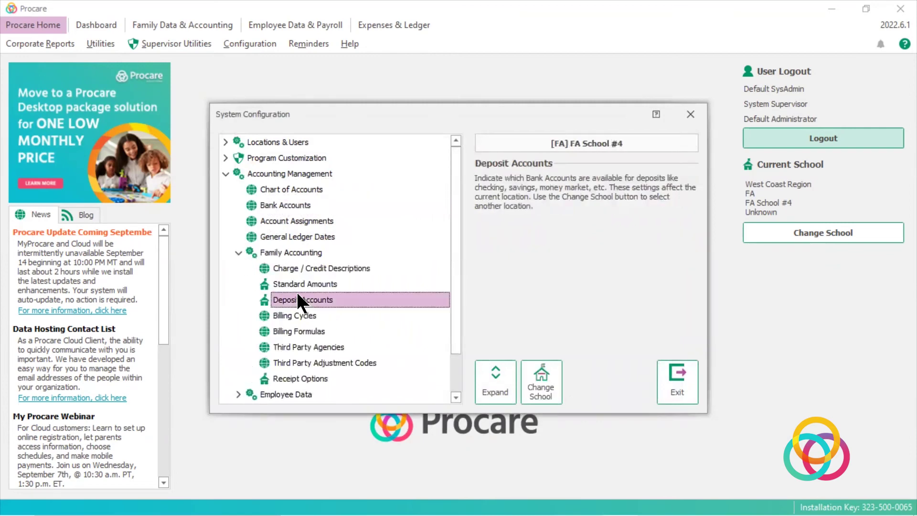
pyautogui.doubleClick(307, 299)
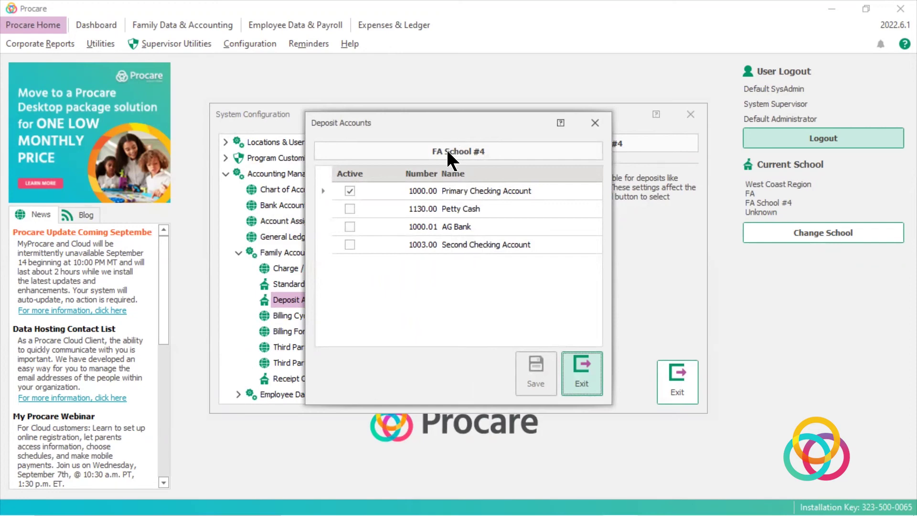
pyautogui.click(350, 245)
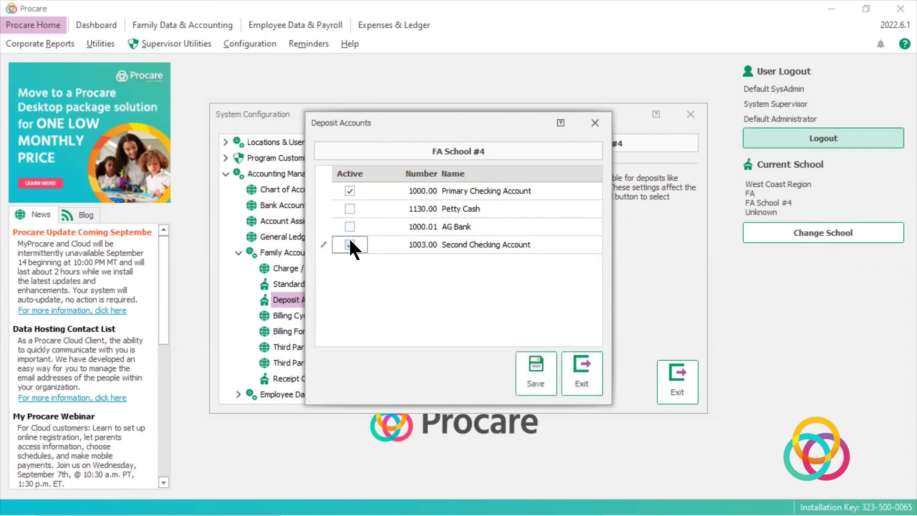
pyautogui.click(350, 244)
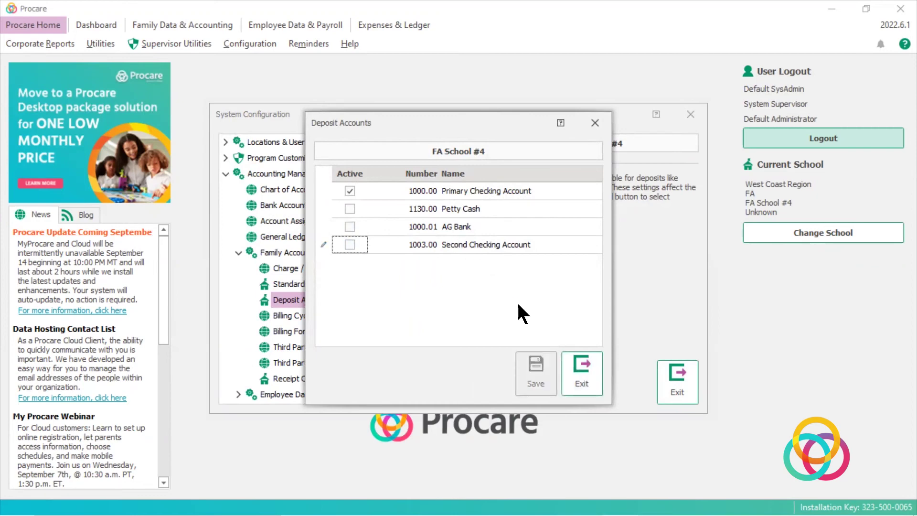
pyautogui.click(582, 373)
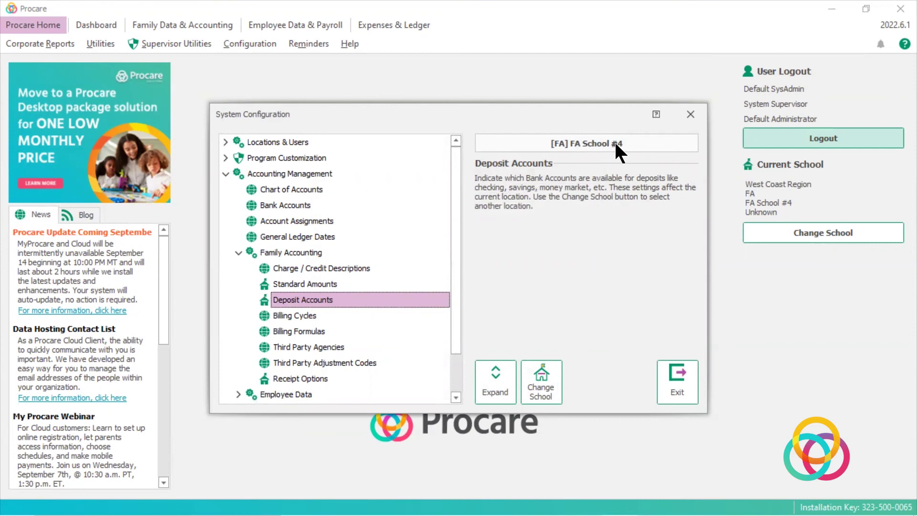
# - Switch to FD School #3 and save Second Checking Account as an active deposit account
pyautogui.click(541, 380)
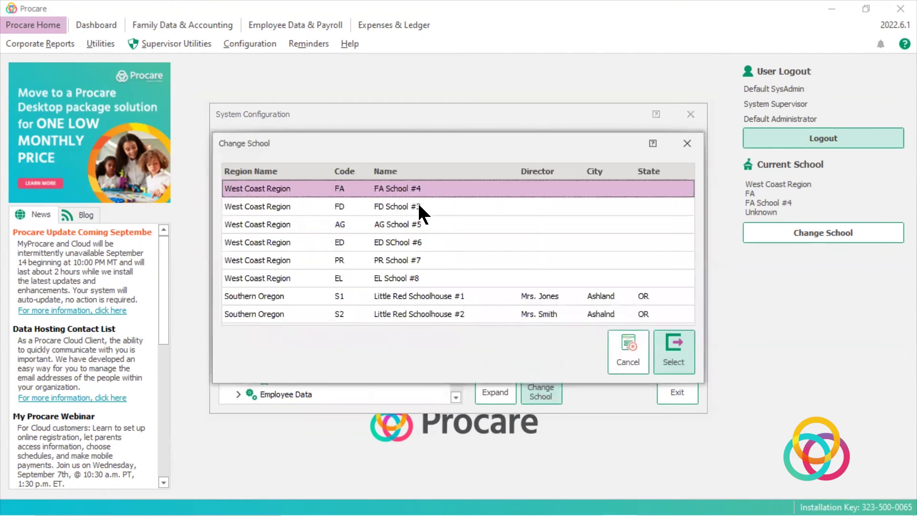
pyautogui.click(417, 206)
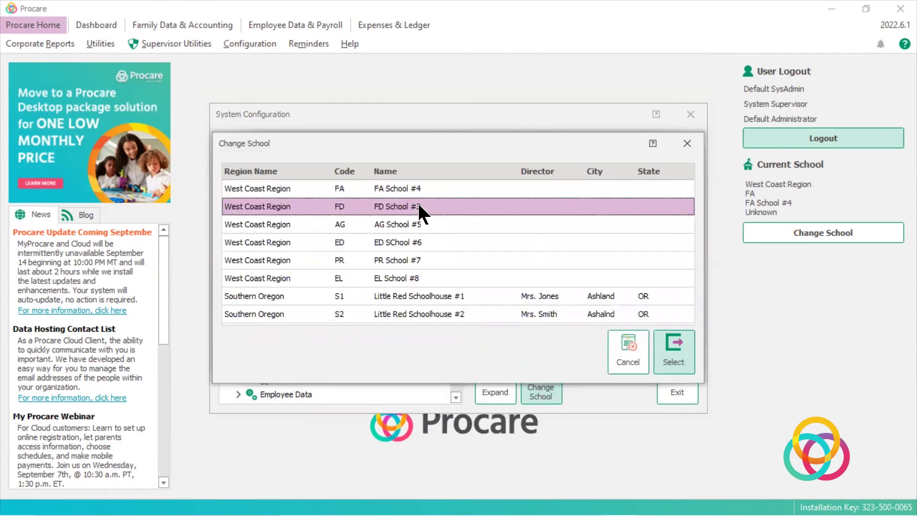
pyautogui.click(670, 343)
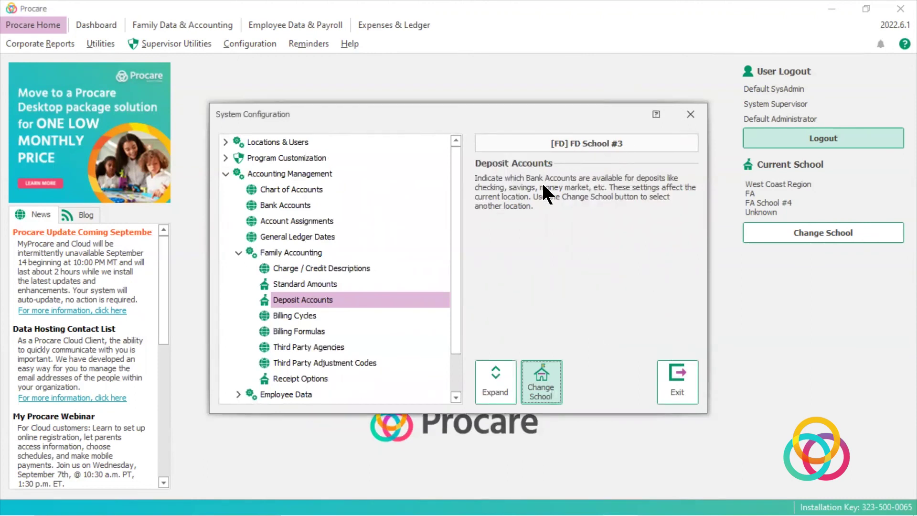
pyautogui.doubleClick(320, 296)
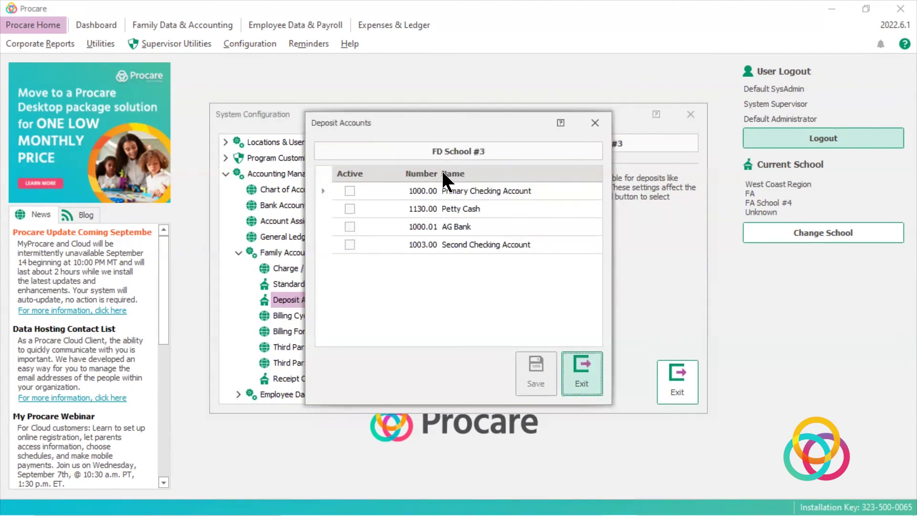
pyautogui.click(349, 243)
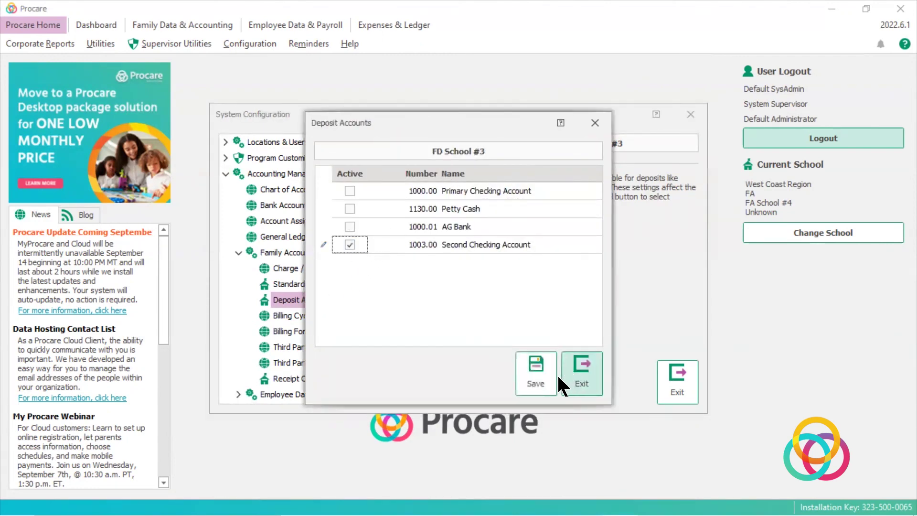
pyautogui.click(536, 375)
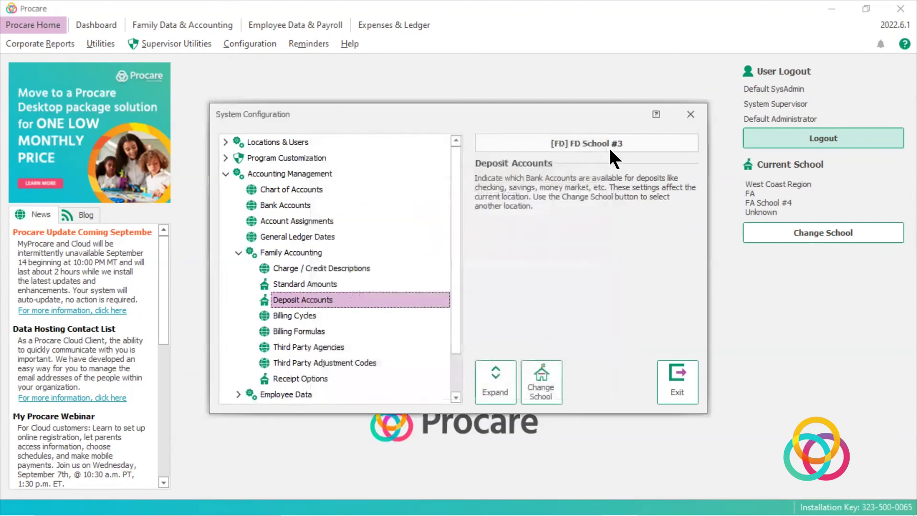
# - Return to FA School #4 and reopen its Deposit Accounts list
pyautogui.click(544, 382)
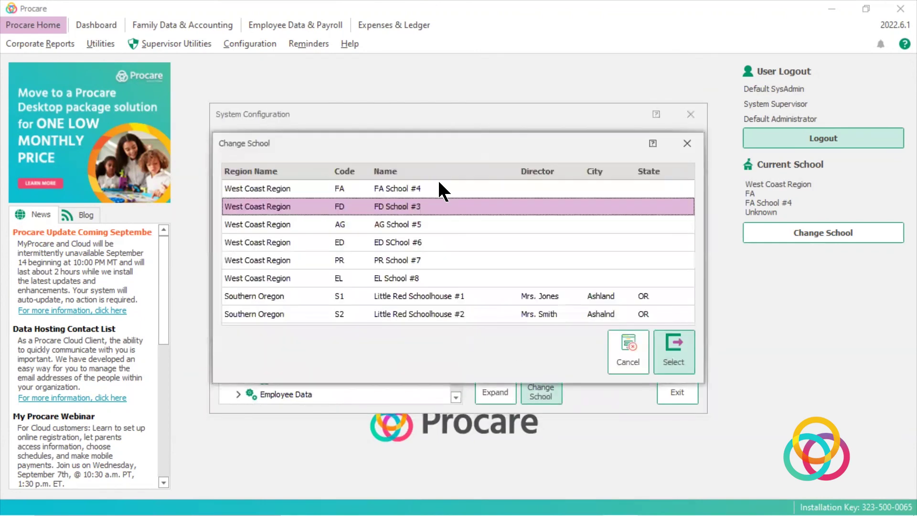
pyautogui.click(669, 348)
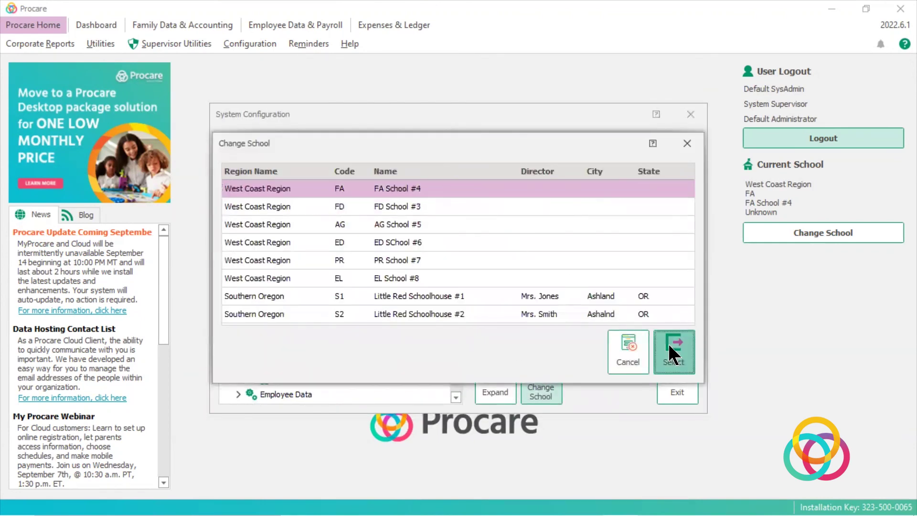
pyautogui.doubleClick(315, 300)
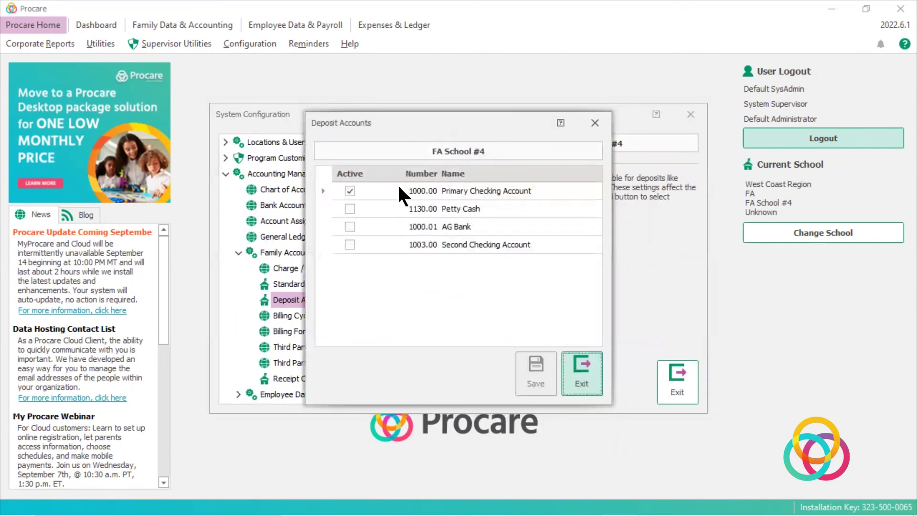